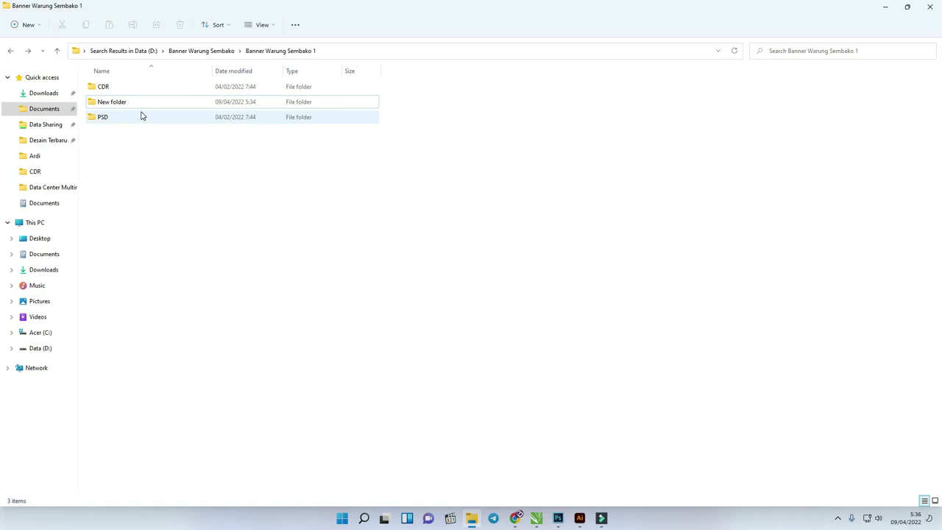
Read the licence text file Lisensi File Baca Dulu (1) in the CDR folder and close it.
double_click(109, 87)
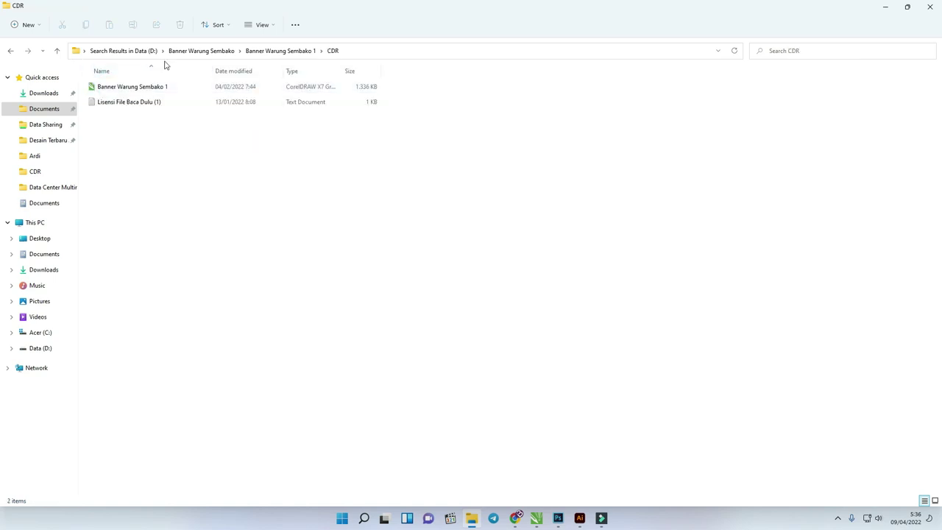
left_click(114, 88)
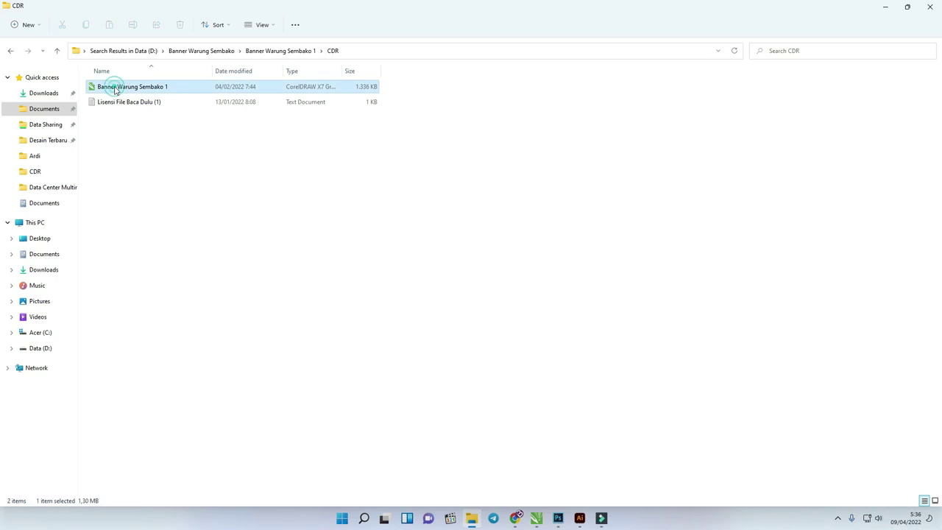
left_click(154, 107)
double_click(154, 107)
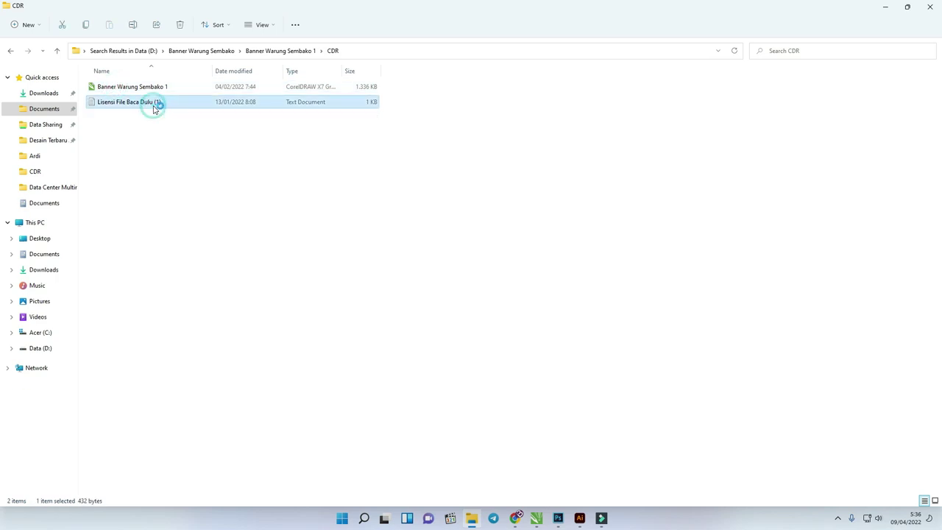
left_click_drag(503, 176, 424, 165)
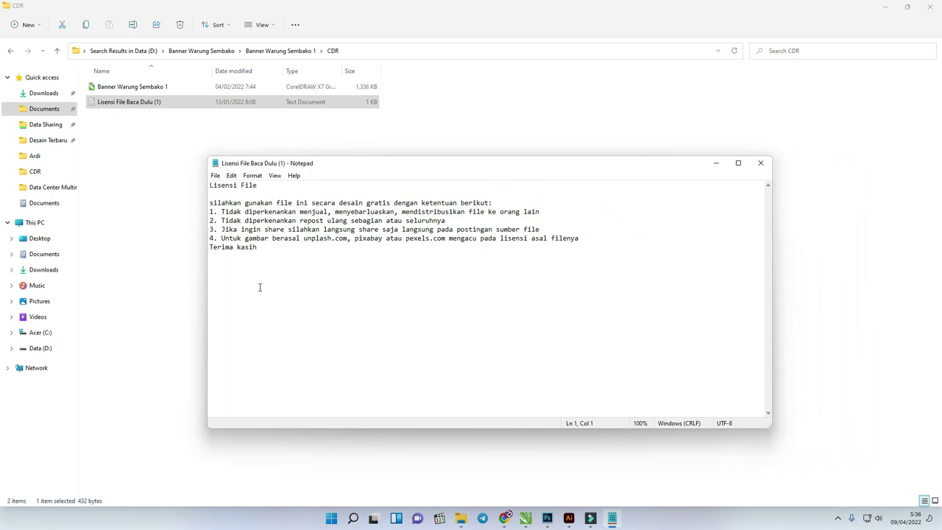
left_click_drag(274, 259, 209, 185)
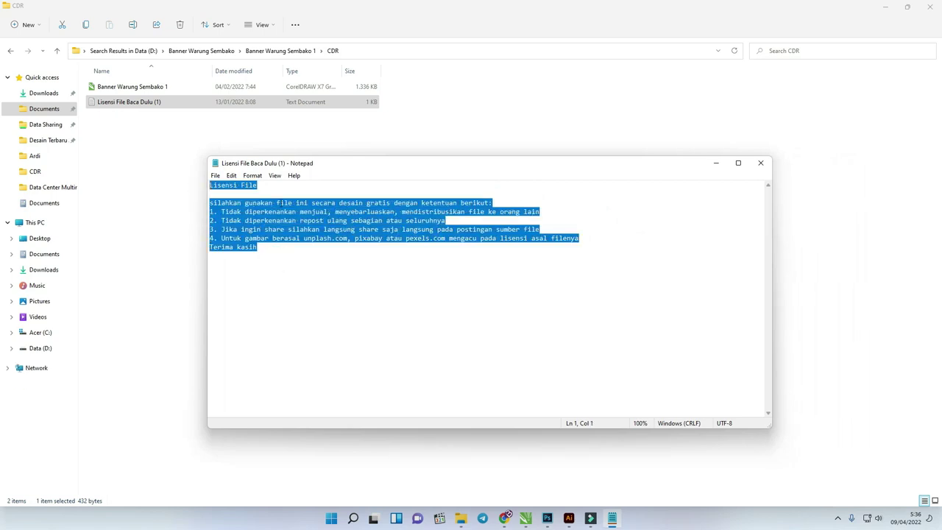
left_click(765, 164)
Open the Banner Warung Sembako 1 design in CorelDRAW, view its banner layouts and return to the CDR folder.
double_click(158, 90)
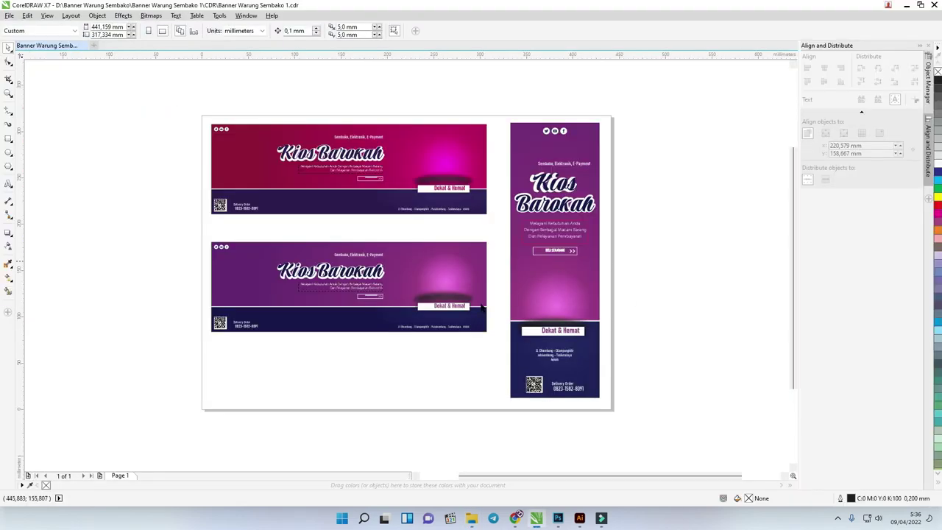
key("alt+Tab")
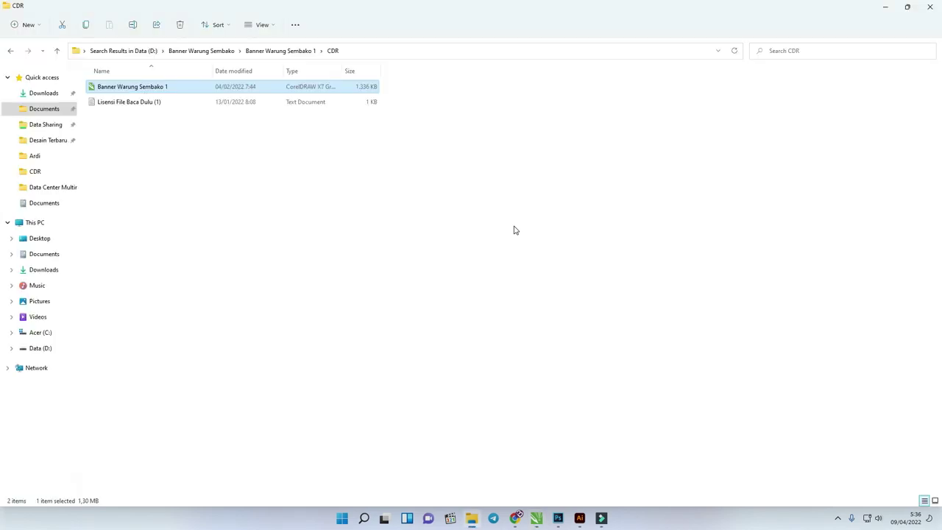
Open all three Banner Warung PSD files from the PSD folder together in Photoshop.
left_click(268, 52)
left_click(110, 118)
double_click(110, 118)
left_click(112, 99)
left_click(212, 99, "shift")
right_click(212, 99)
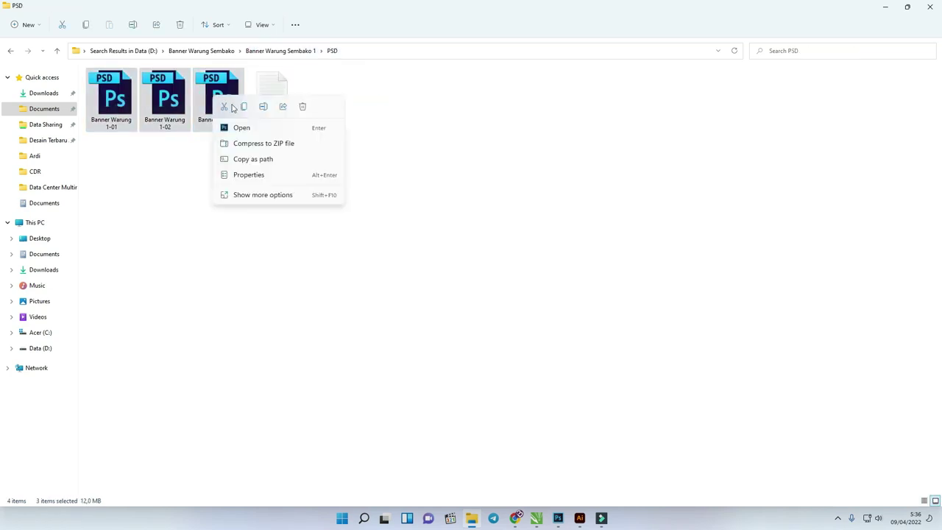
left_click(242, 126)
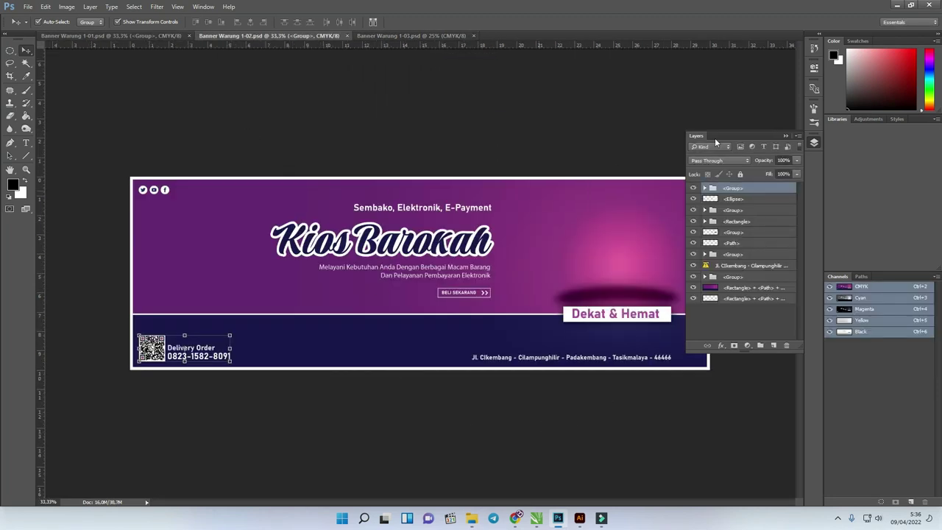
Collapse the layer list, compare the three open banner designs, and return to Banner Warung 1-01 with nothing selected.
left_click(783, 136)
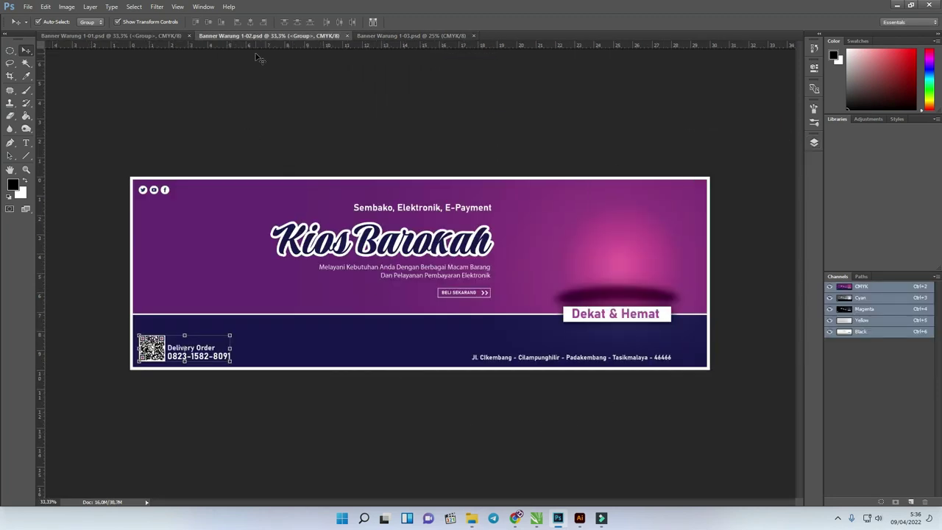
left_click(129, 36)
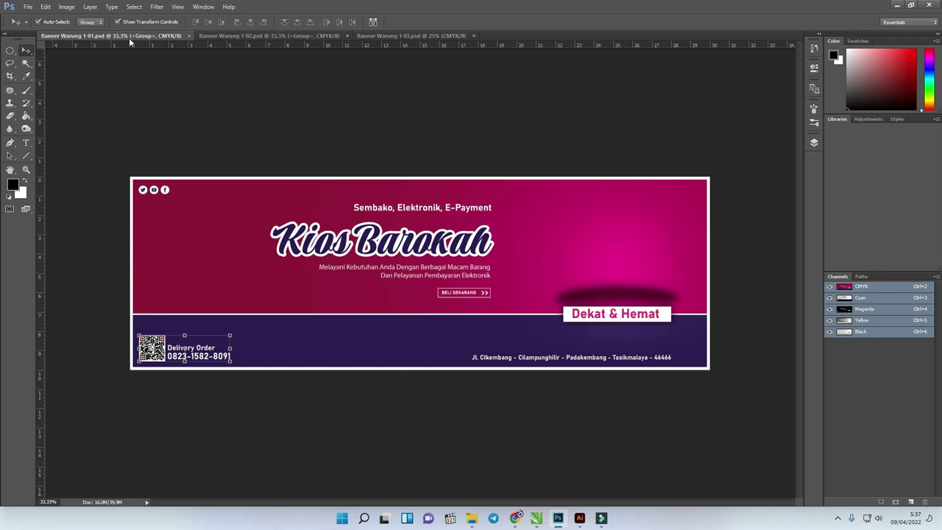
left_click(250, 36)
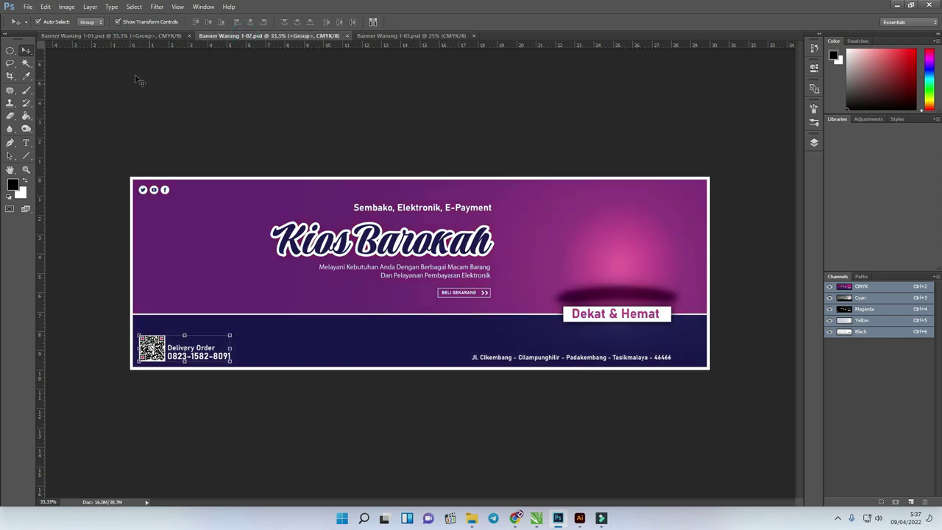
left_click(134, 35)
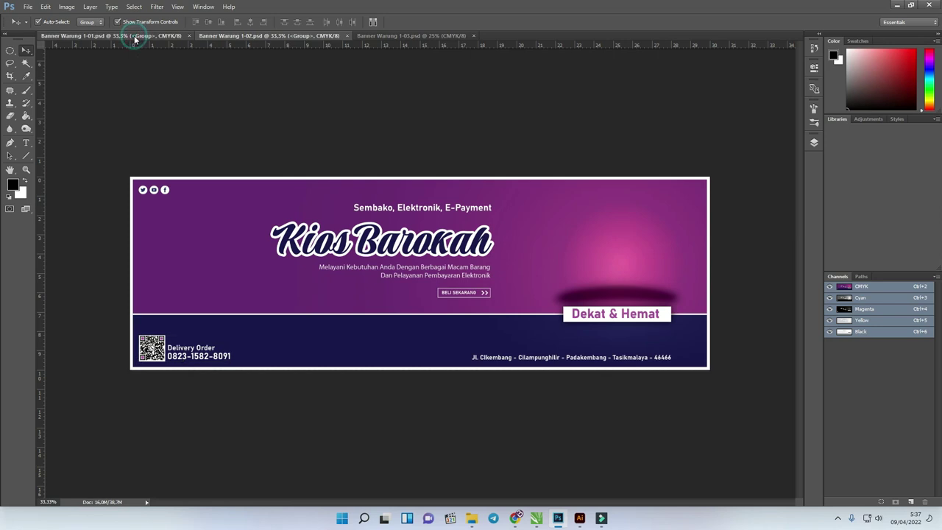
left_click(377, 37)
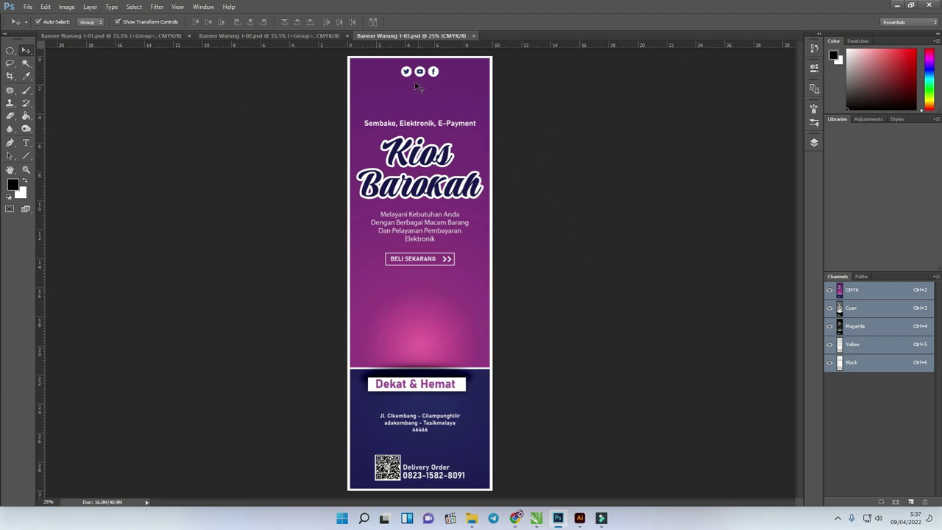
left_click(113, 35)
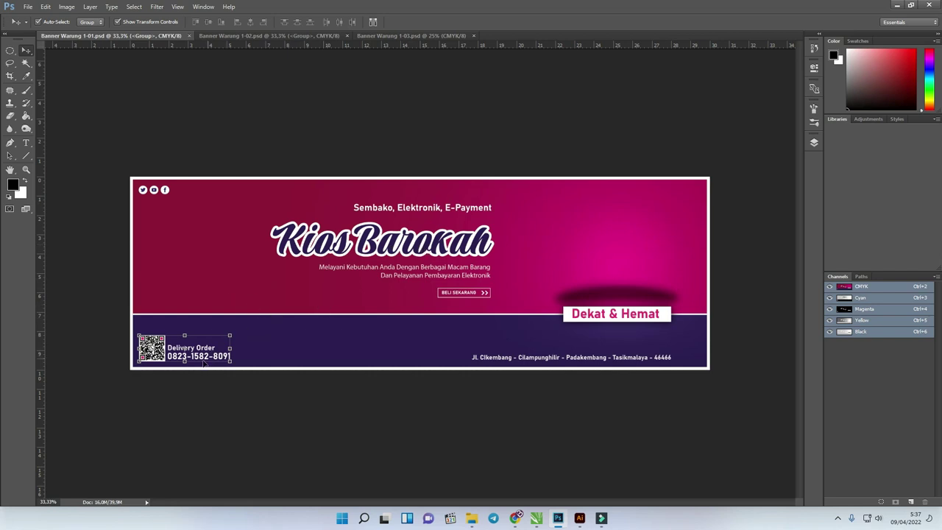
left_click(93, 282)
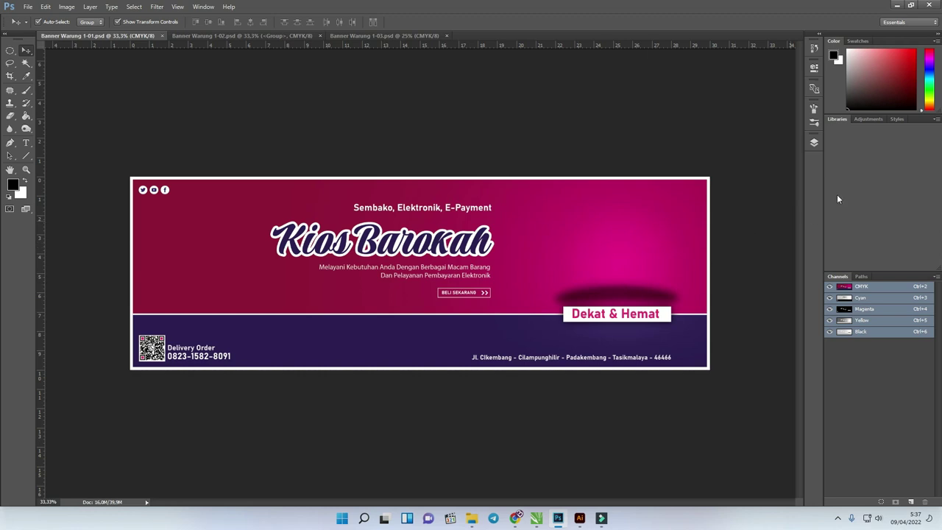
Show the layer list and try editing the address text layer with font substitution, cancelling the text entry.
left_click(815, 143)
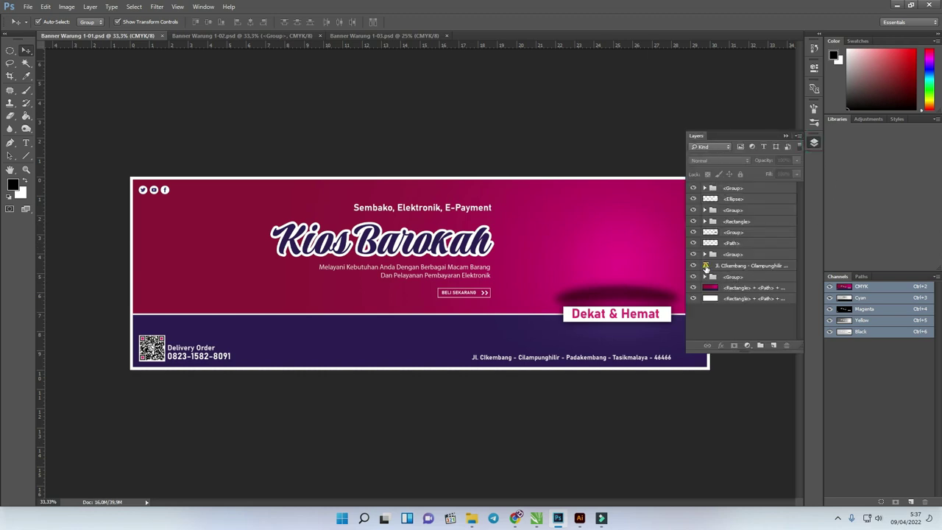
double_click(706, 266)
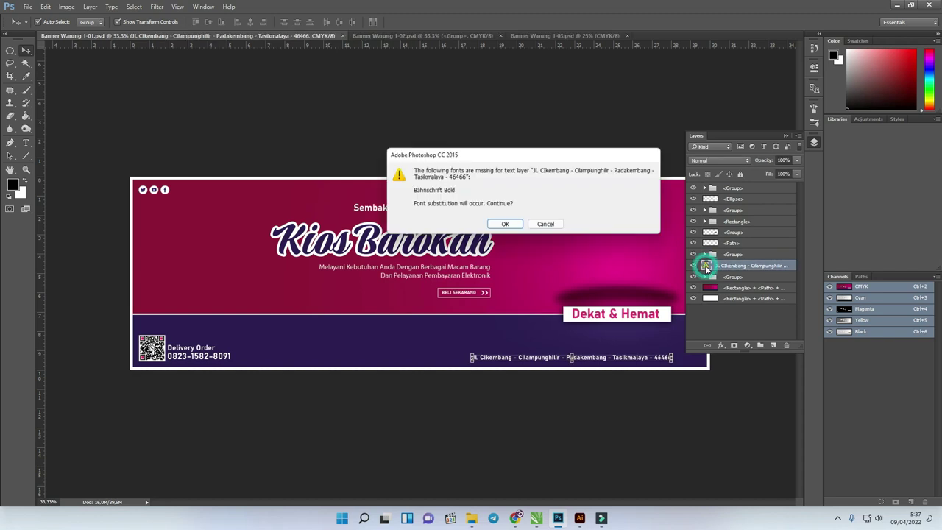
left_click(506, 226)
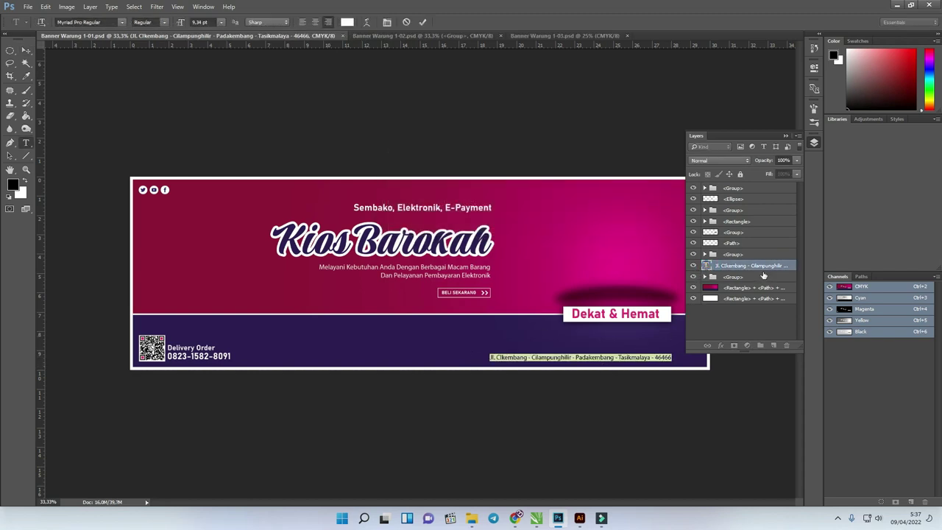
key("Escape")
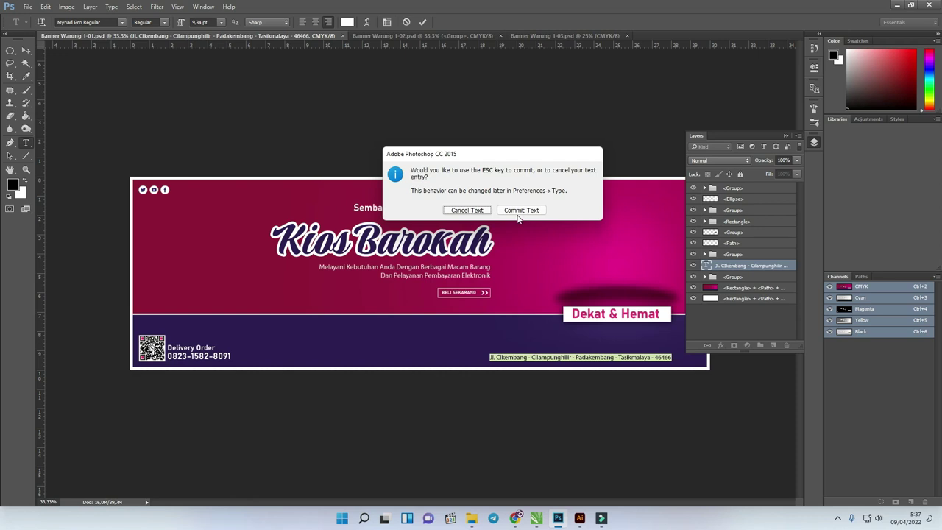
left_click(481, 212)
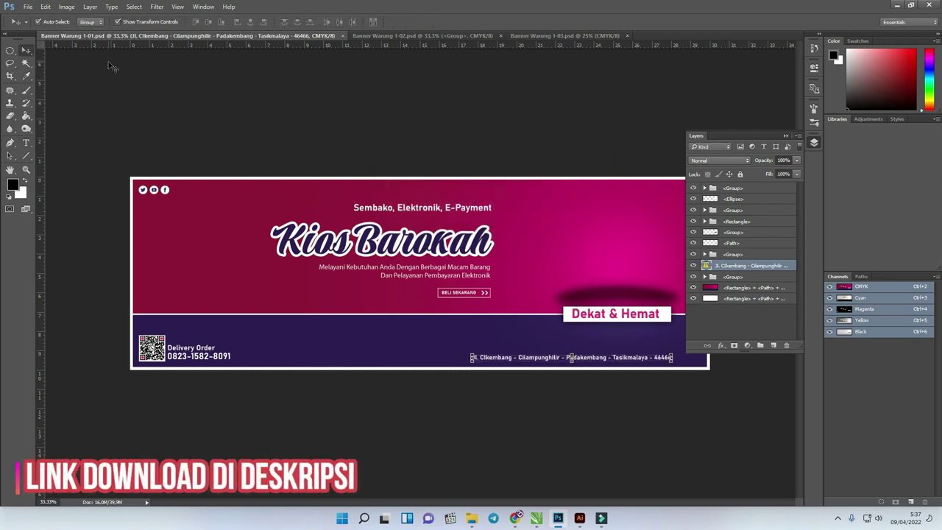
Toggle the visibility of the Dekat & Hemat group and examine the contents of the Rectangle group.
left_click(692, 210)
left_click(693, 209)
left_click(693, 212)
left_click(693, 213)
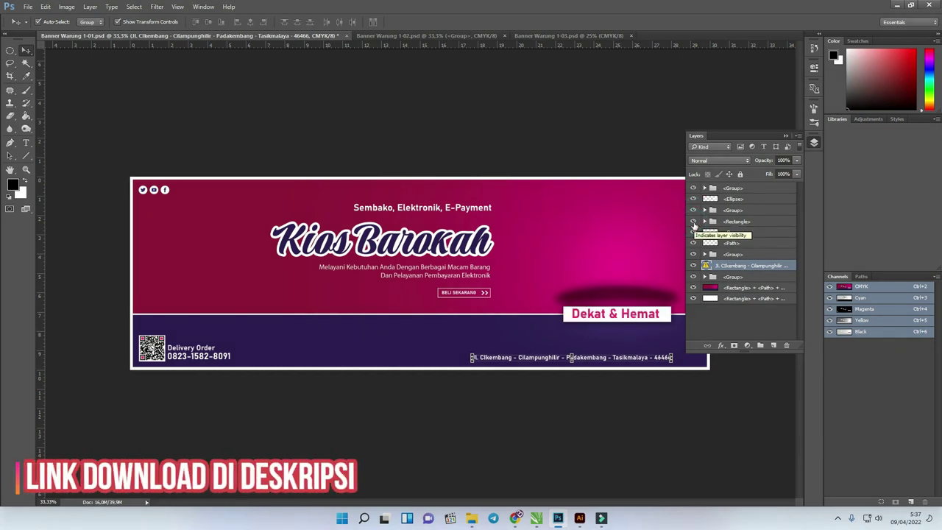
left_click(705, 221)
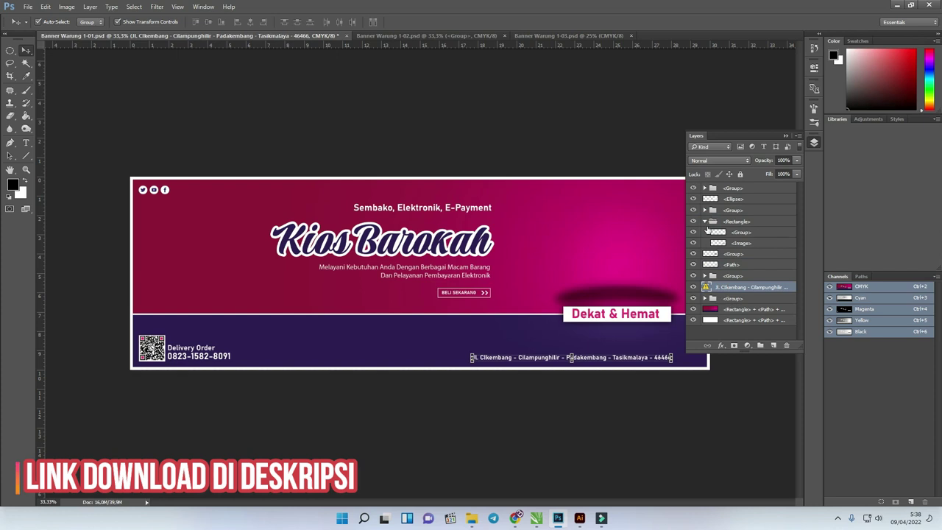
left_click(705, 222)
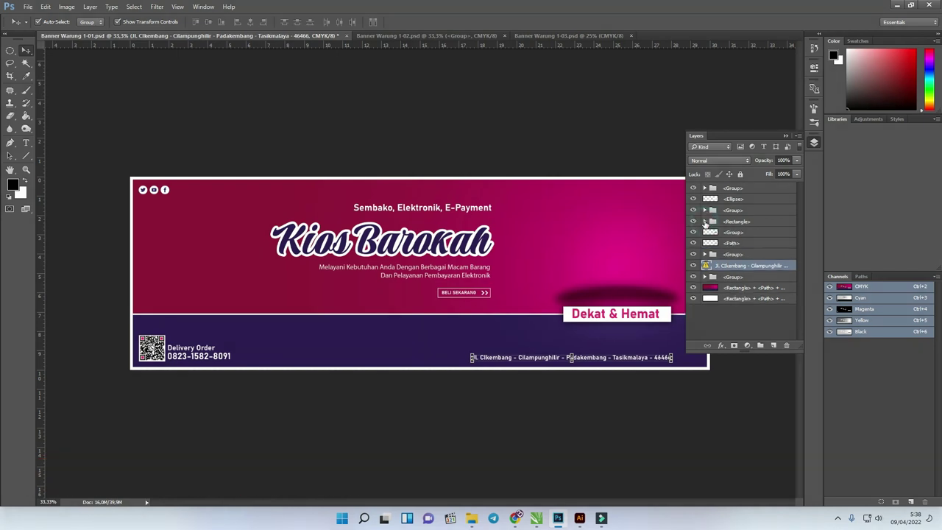
Expand the Dekat & Hemat group, try editing its text layer with font substitution, and deselect it.
left_click(705, 210)
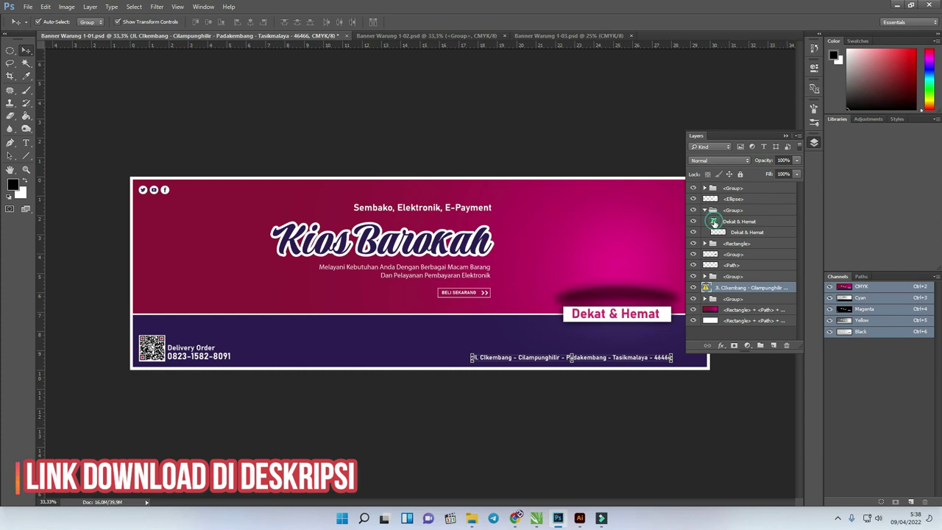
double_click(714, 221)
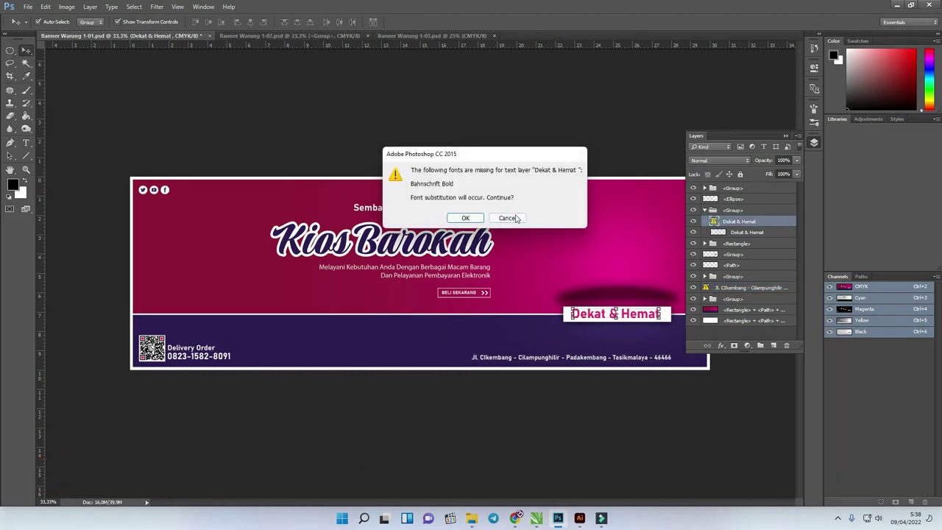
left_click(470, 218)
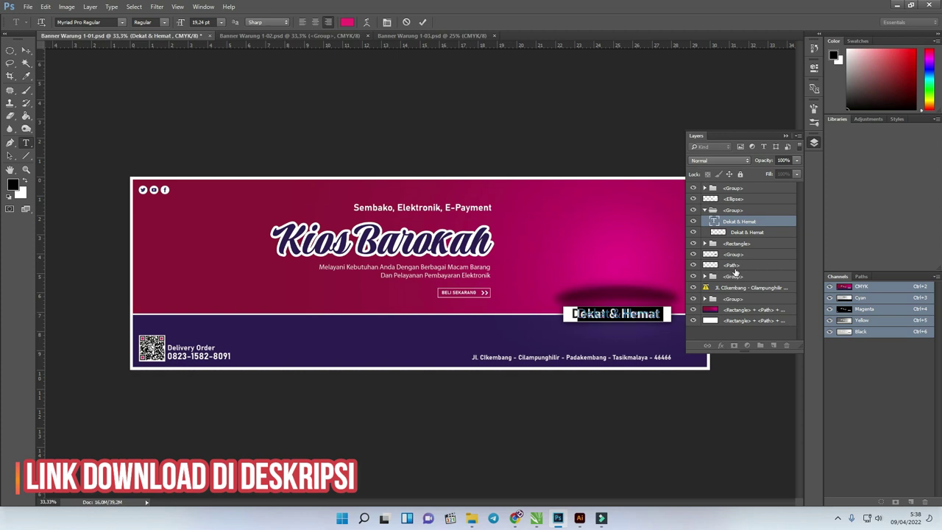
key("ctrl+Return")
key("v")
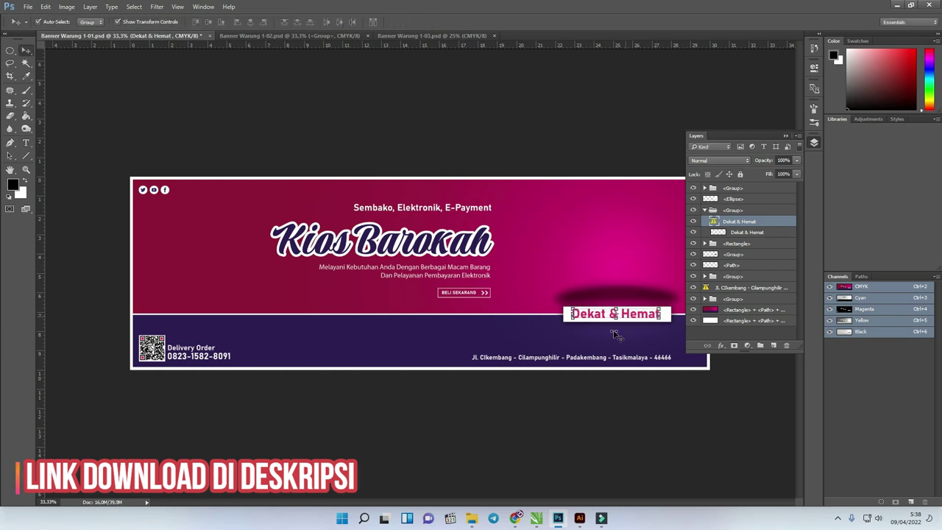
left_click(622, 159)
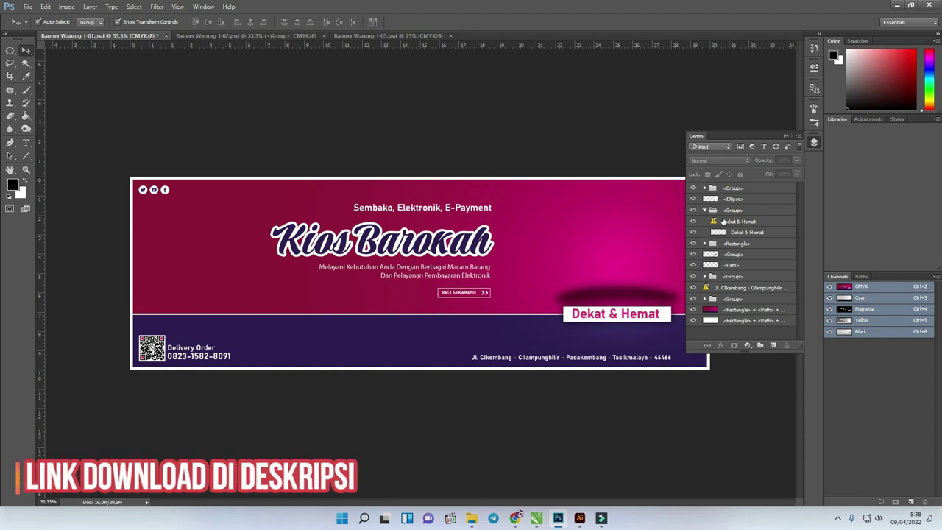
Examine the headline group's nested layers, including the BELI SEKARANG button and Kios Barokah title, toggling the button arrows' visibility.
left_click(427, 242)
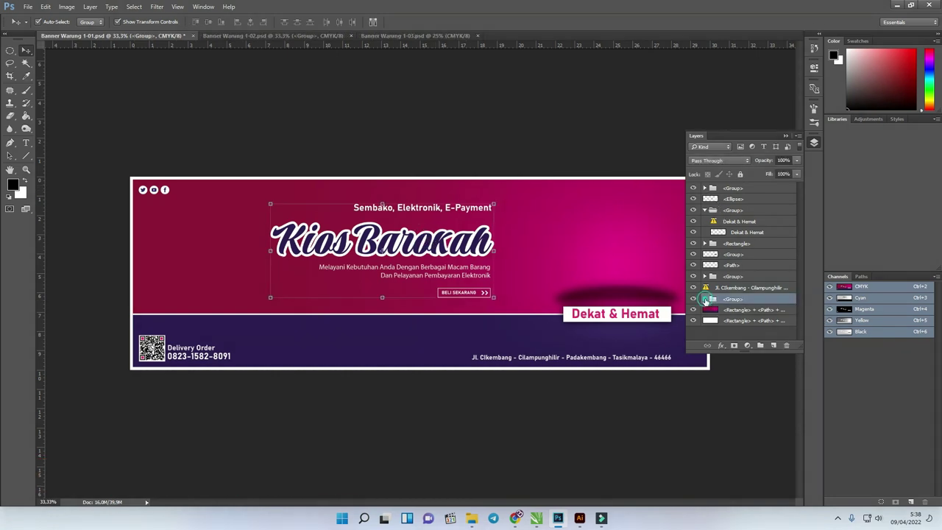
left_click(705, 299)
scroll(736, 295, "down", 1)
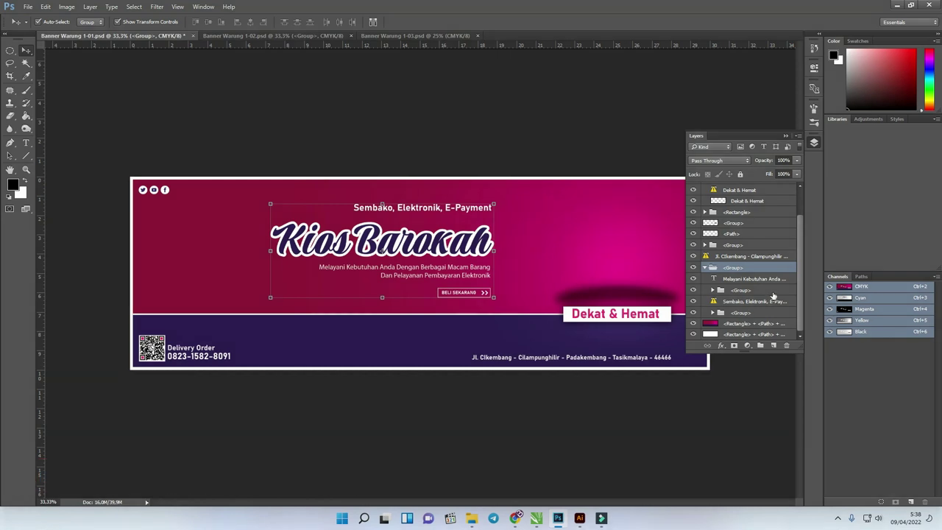
left_click(712, 313)
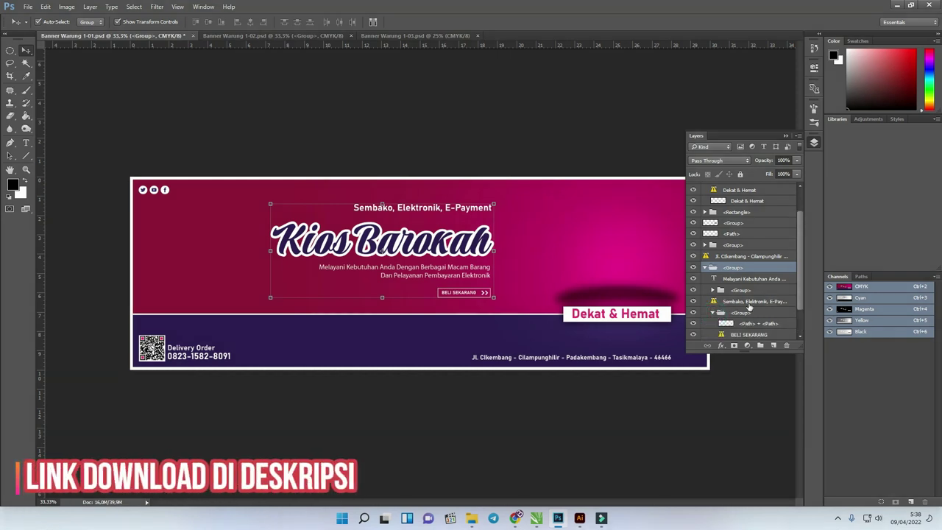
scroll(773, 304, "down", 1)
left_click(695, 292)
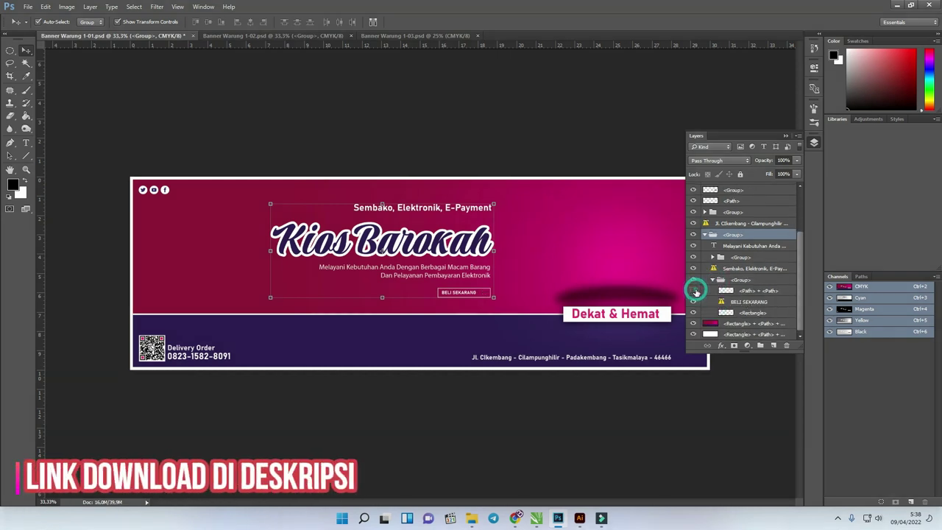
left_click(695, 291)
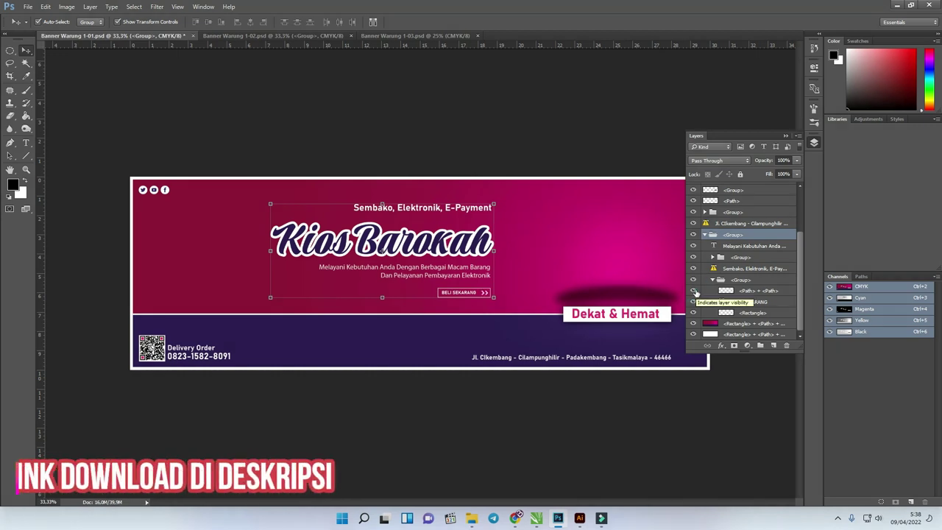
left_click(712, 257)
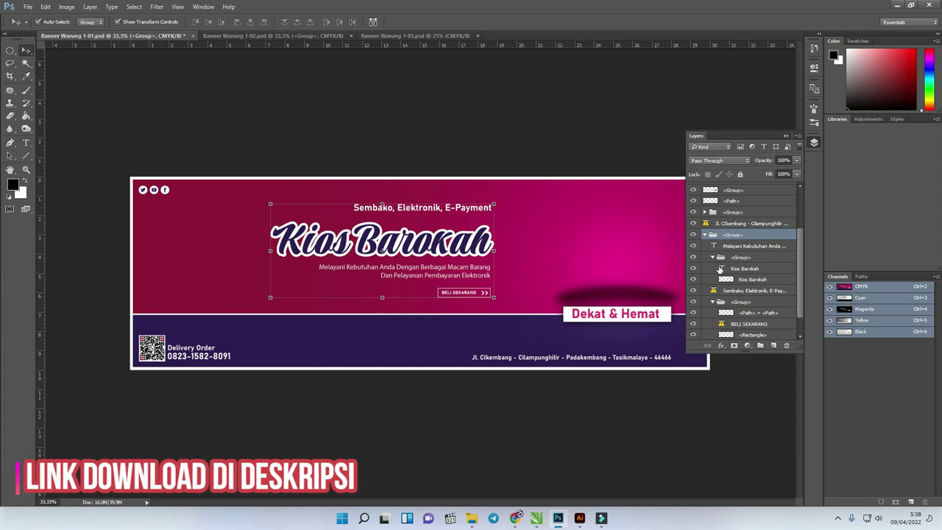
Change the Kios Barokah title text layer to read "Kios Kang Ade" and commit the edit.
double_click(721, 268)
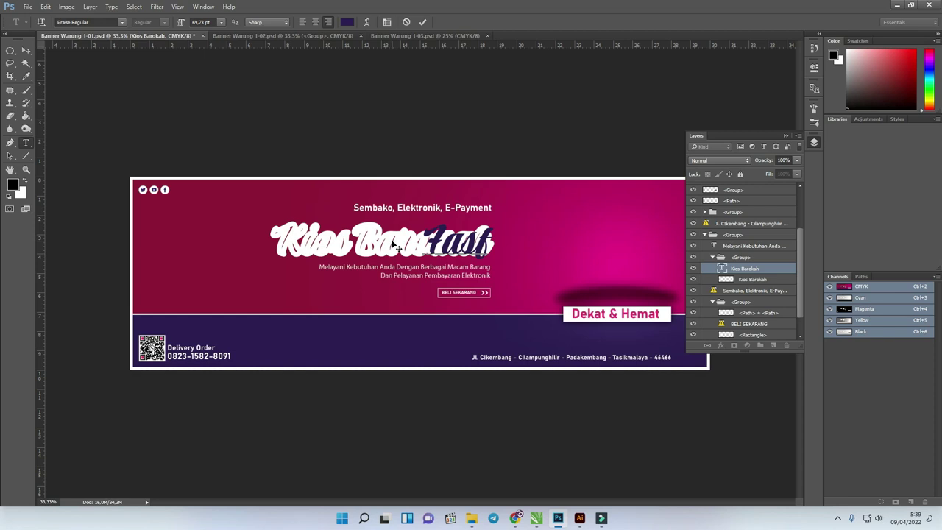
key("ctrl+a")
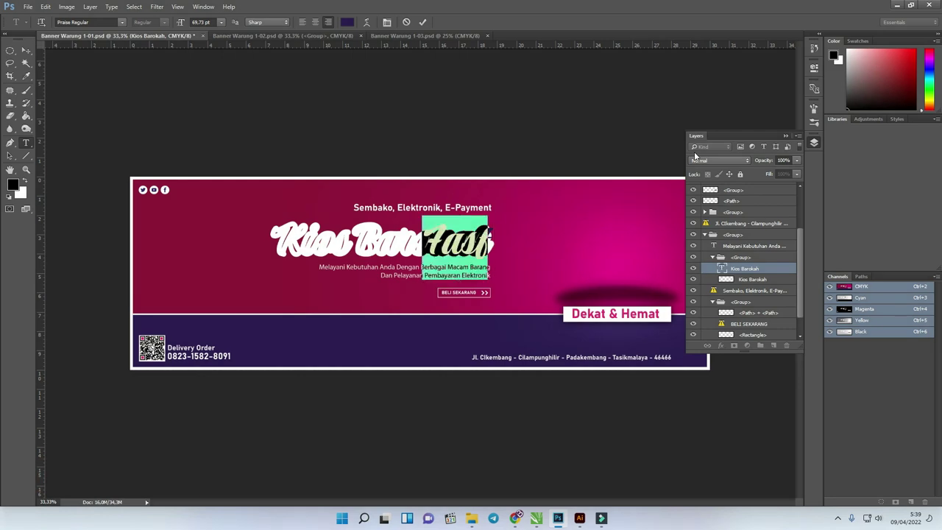
type("Kio")
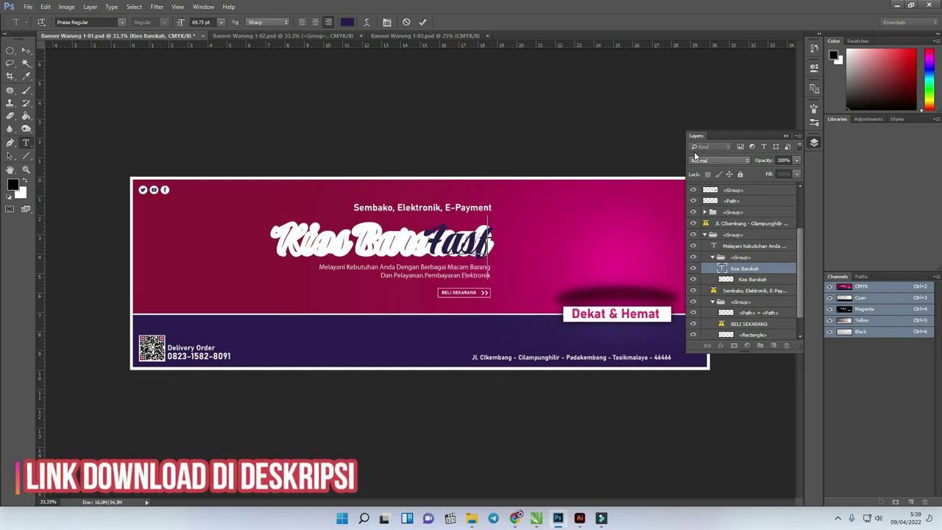
type("s Kang A")
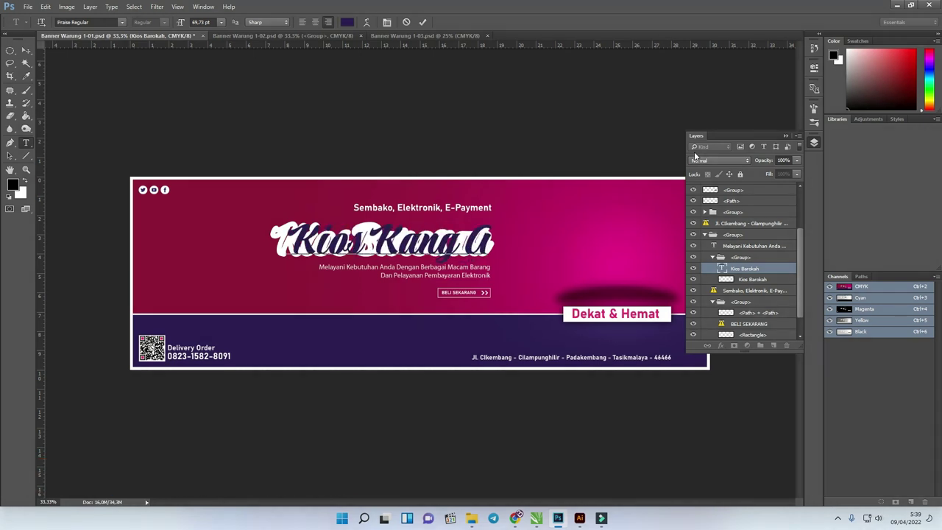
type("de")
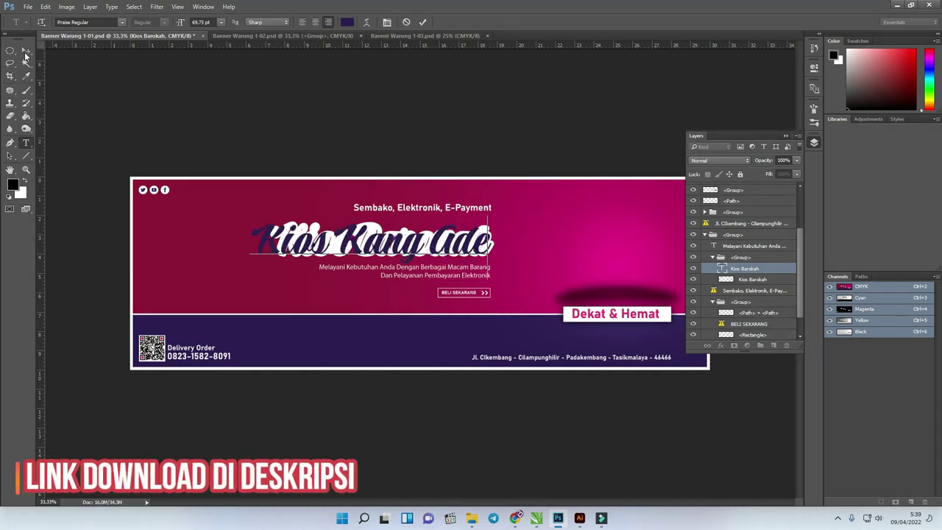
left_click(81, 22)
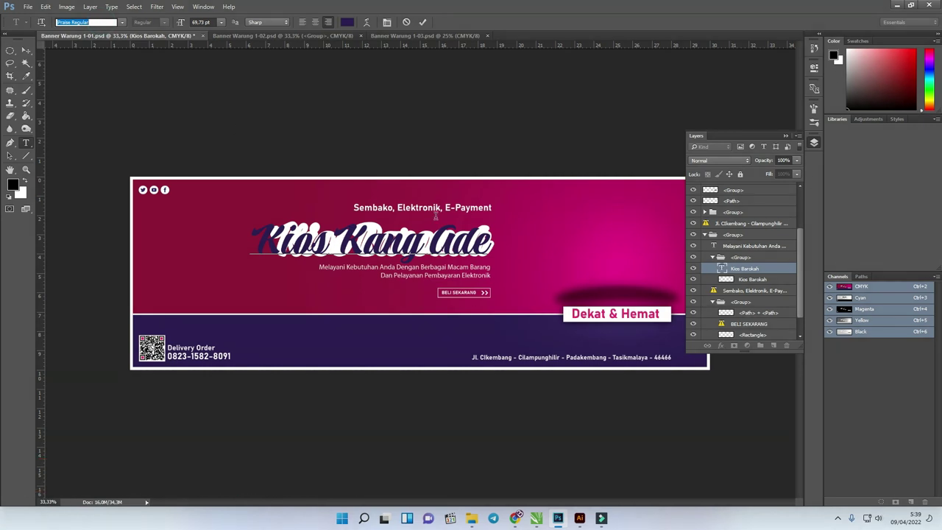
left_click(28, 49)
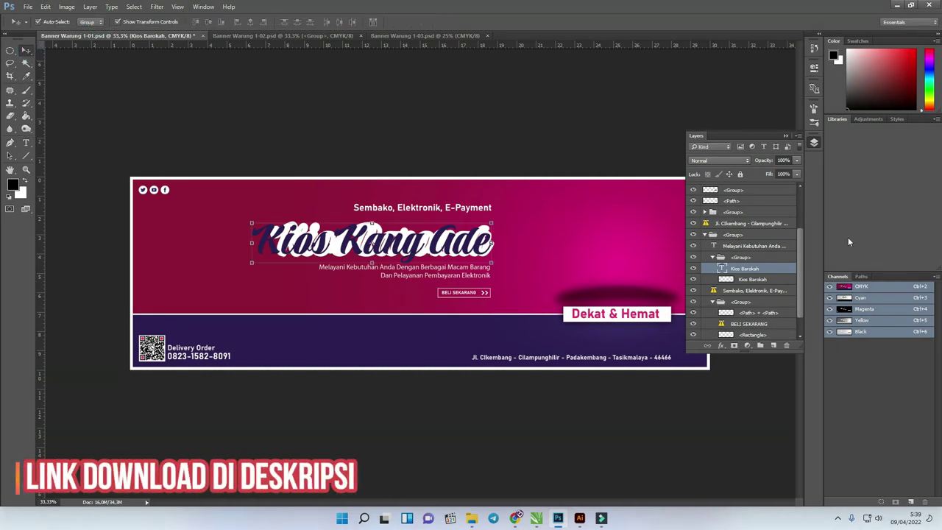
Hide the old white Kios Barokah outline layer and add a Stroke layer style to the title text layer.
left_click(694, 280)
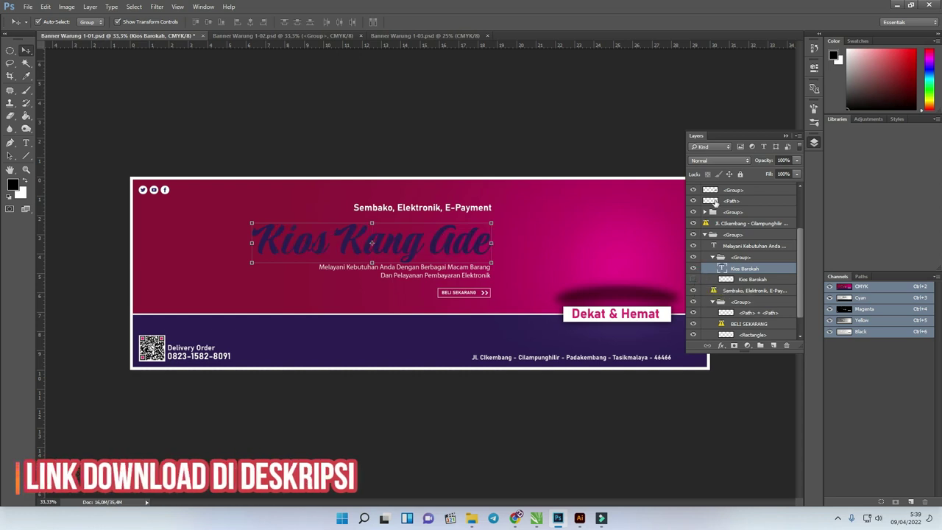
right_click(742, 271)
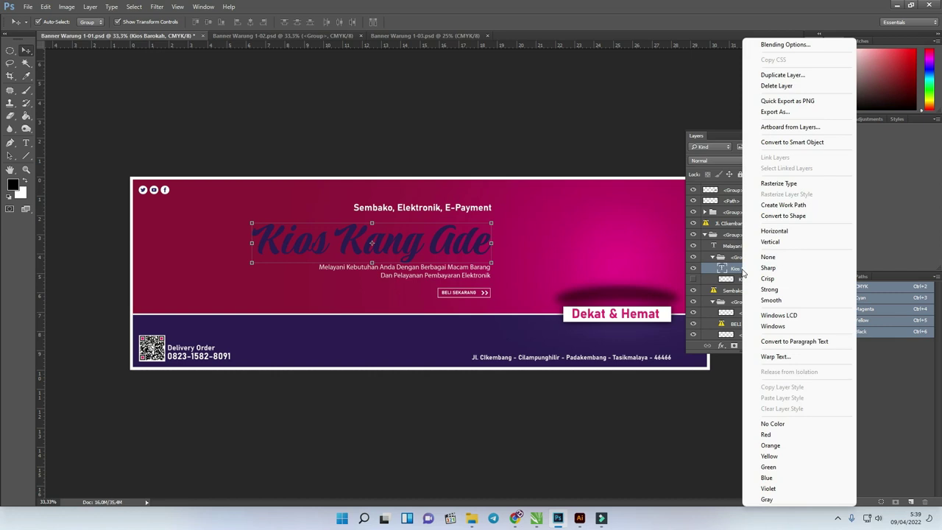
left_click(798, 46)
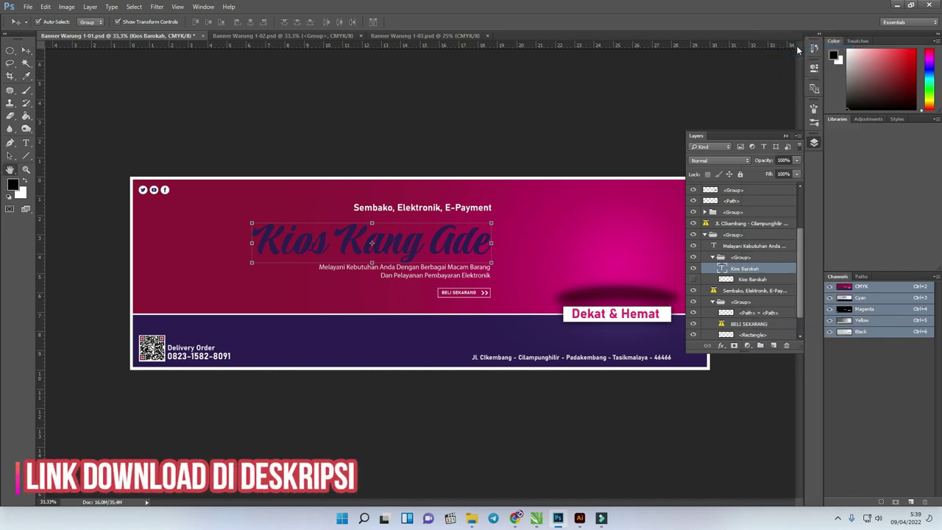
left_click_drag(340, 72, 825, 71)
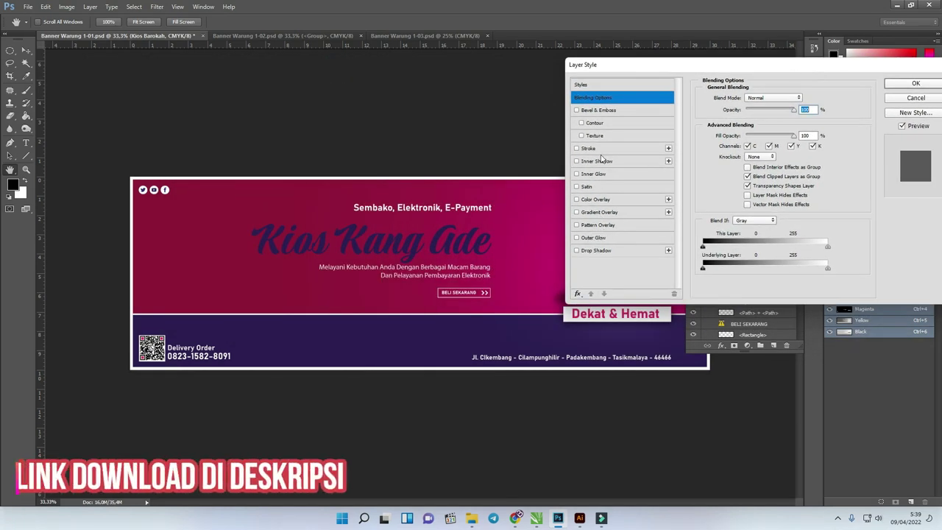
left_click(577, 148)
left_click_drag(605, 65, 677, 64)
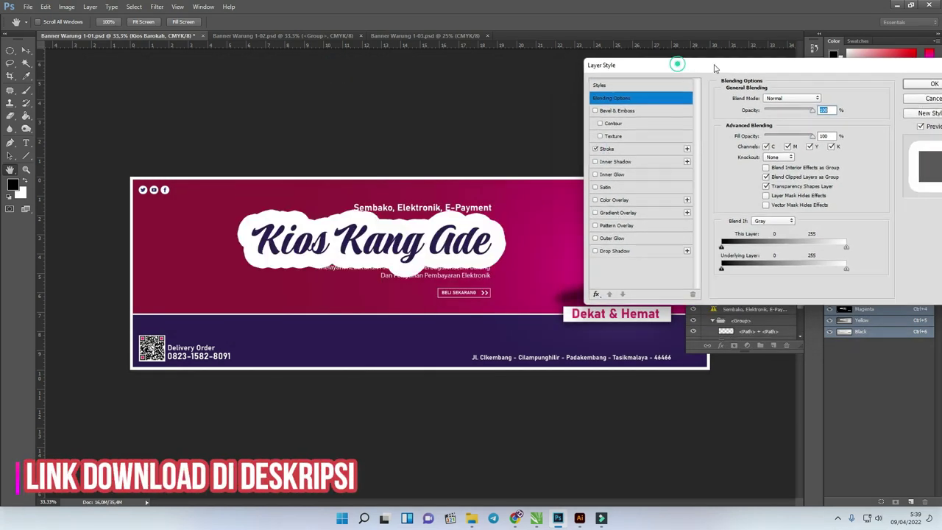
left_click(713, 150)
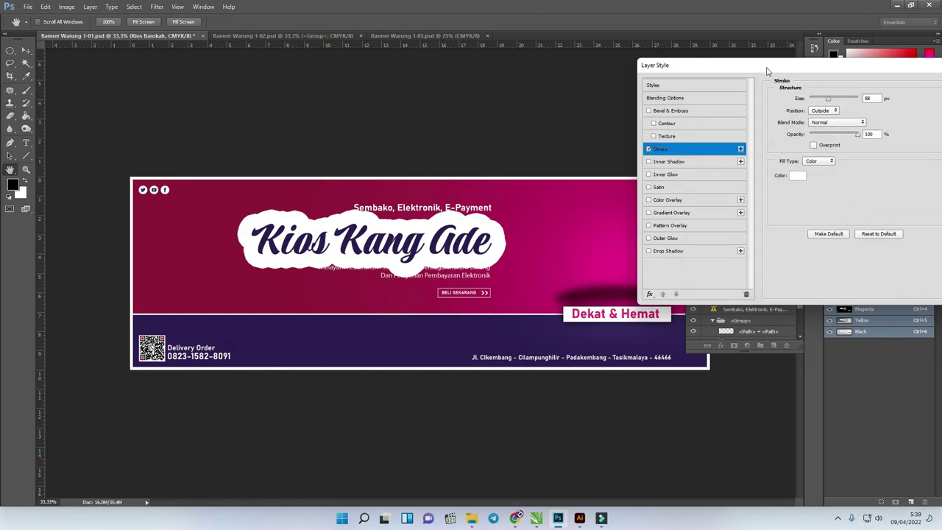
Reduce the title's white outside stroke to 13 px and apply the layer style.
left_click_drag(766, 67, 753, 68)
left_click_drag(823, 105, 805, 99)
mouse_move(740, 70)
left_mouse_down()
mouse_move(614, 84)
mouse_move(688, 78)
left_mouse_up()
left_click_drag(729, 110, 727, 110)
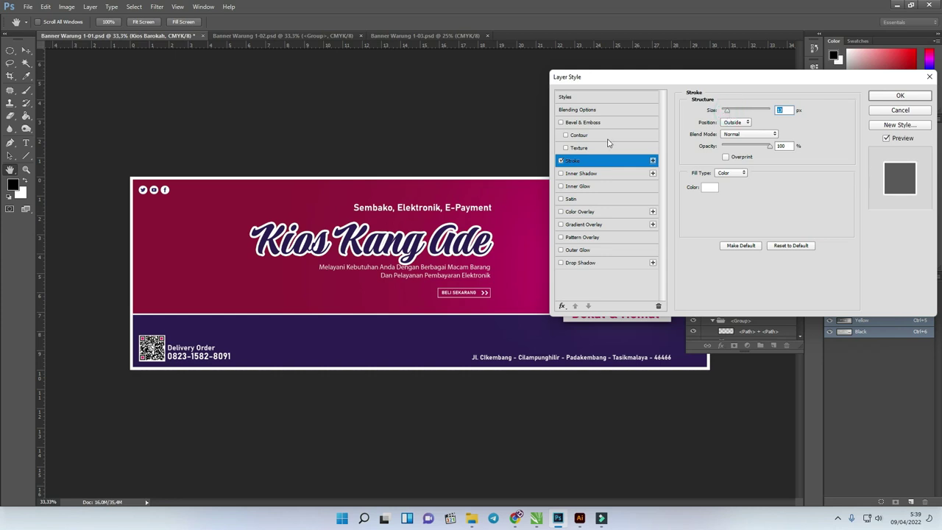
left_click_drag(721, 82, 433, 86)
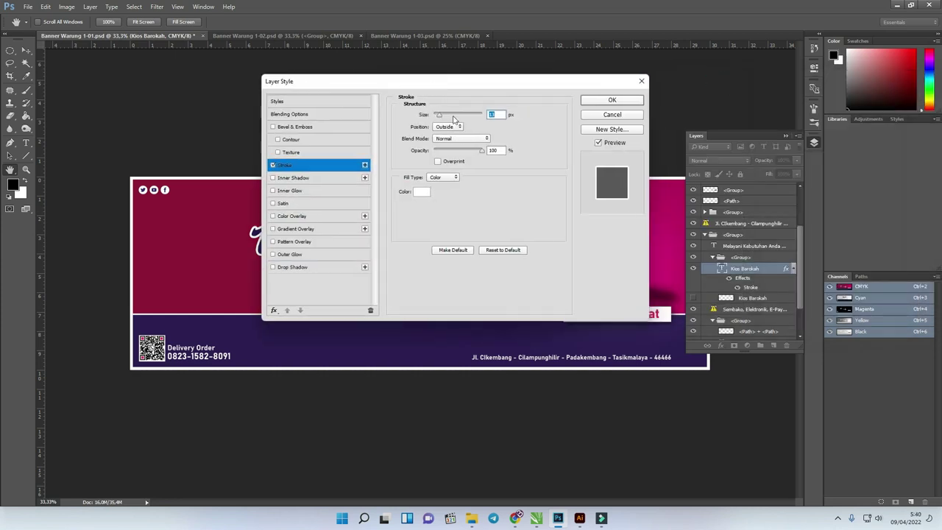
left_click(629, 104)
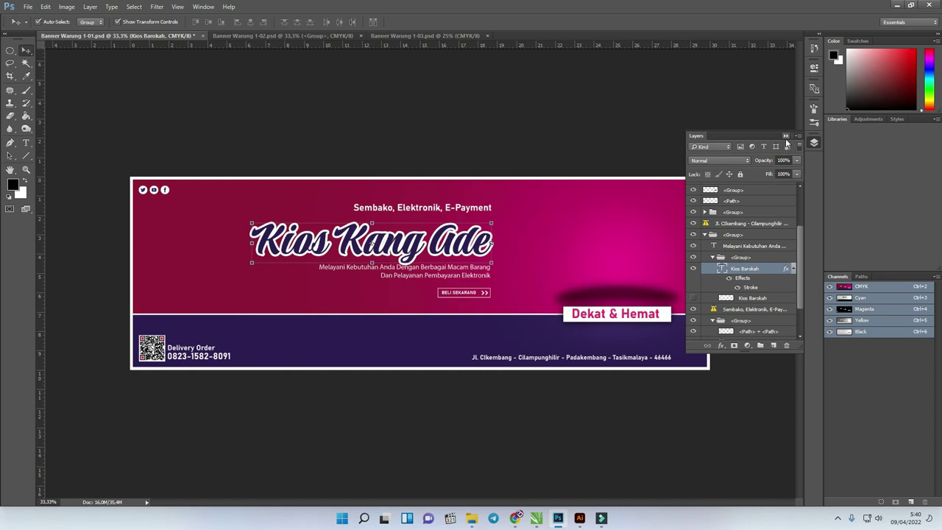
Collapse the layer list, shift the Kios Kang Ade title slightly upward with Free Transform, and deselect it.
left_click(786, 137)
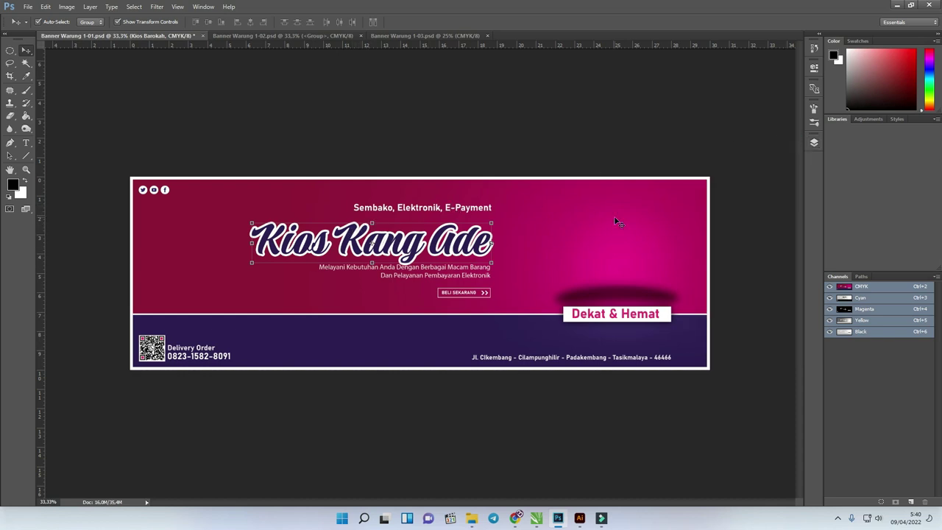
left_click(434, 277)
key("ctrl+t")
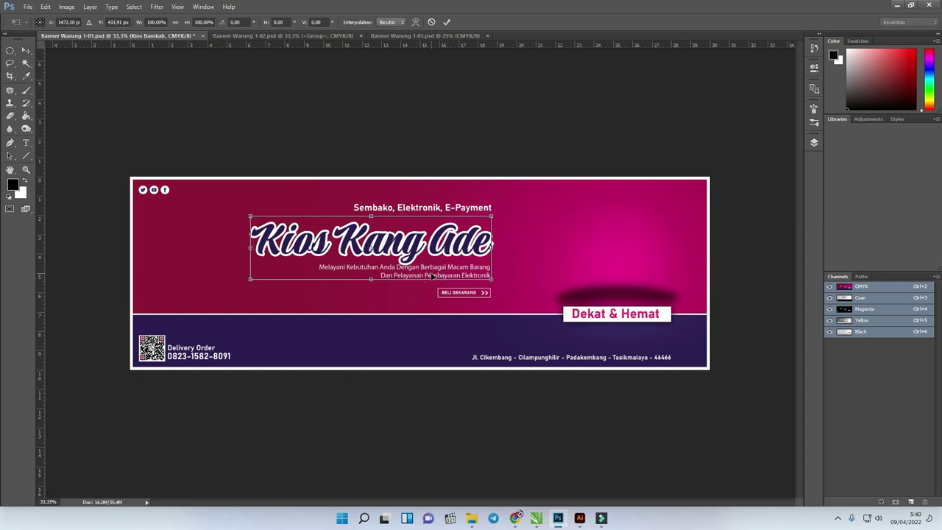
key("Return")
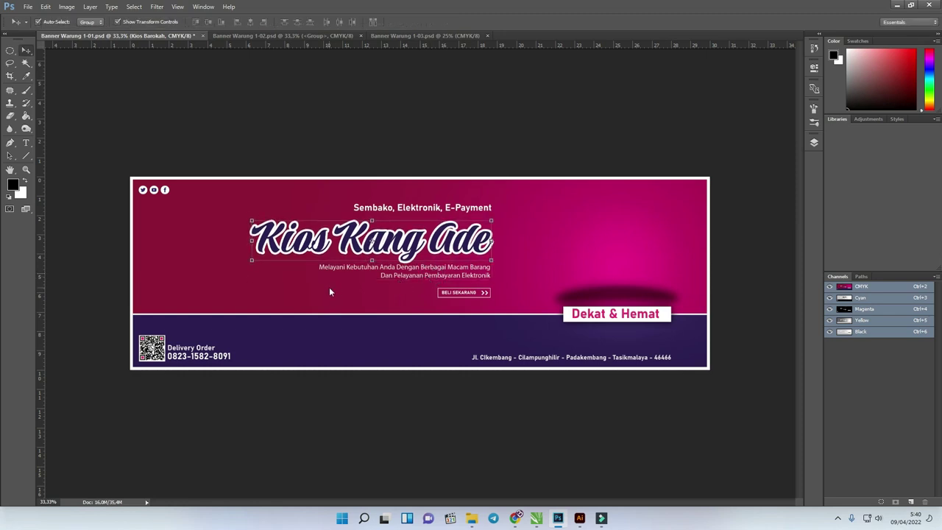
left_click(585, 159)
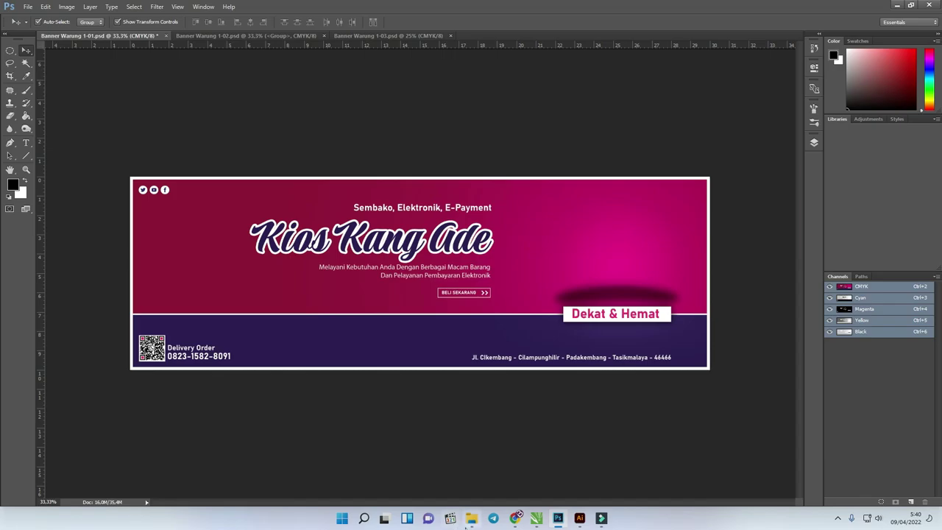
Switch to File Explorer and open the png folder inside Banner Warung Sembako.
left_click(471, 518)
left_click(265, 51)
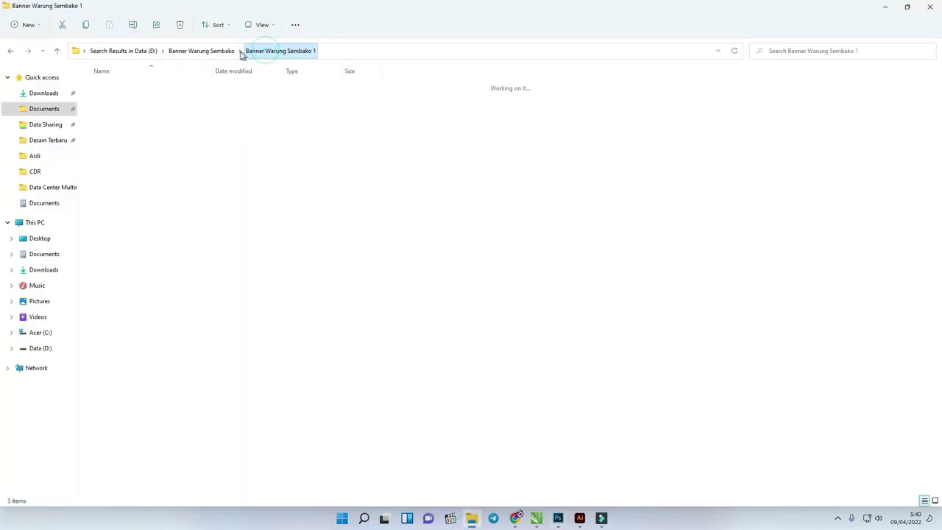
left_click(232, 52)
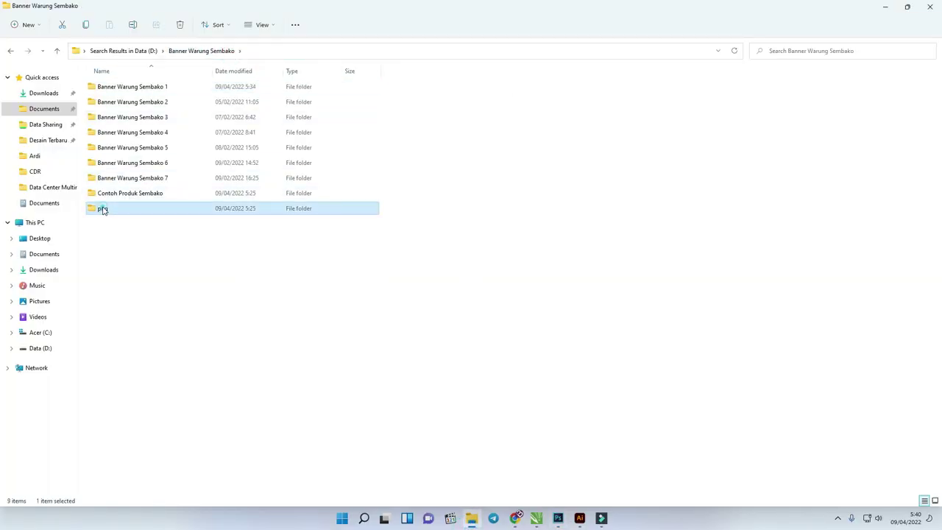
double_click(101, 208)
Place all six product images from the png folder into the Banner Warung 1-01 document in Photoshop, accepting each placement.
left_click_drag(495, 145, 85, 69)
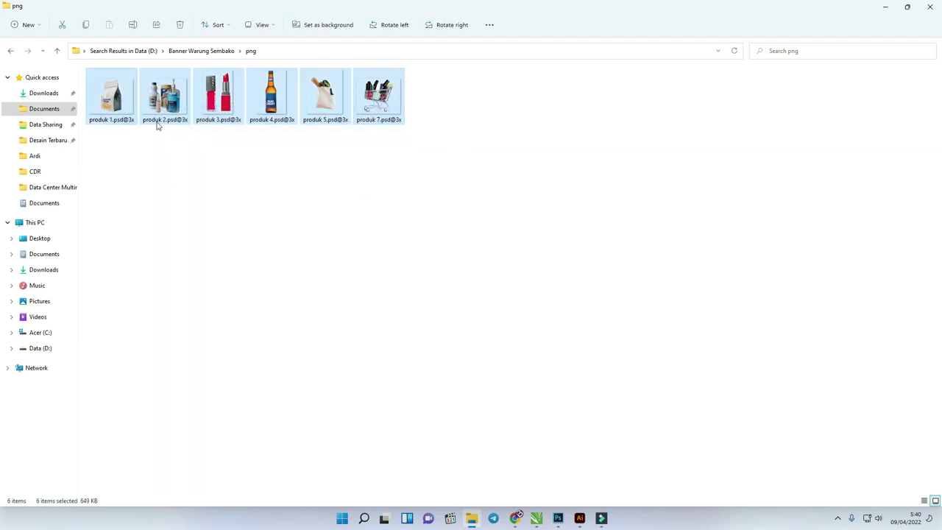
left_click_drag(359, 124, 504, 250)
key("alt+Tab")
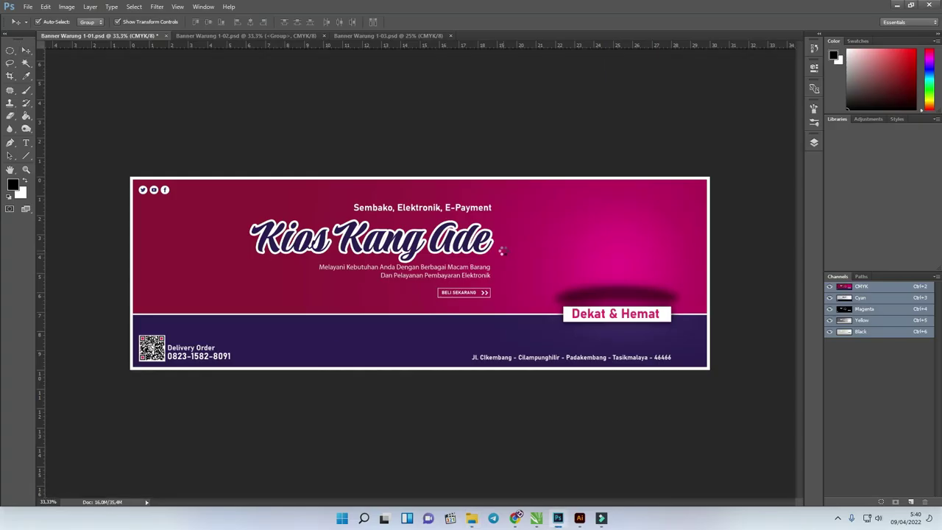
key("Return")
key("Return")
key("Return")
key("Return")
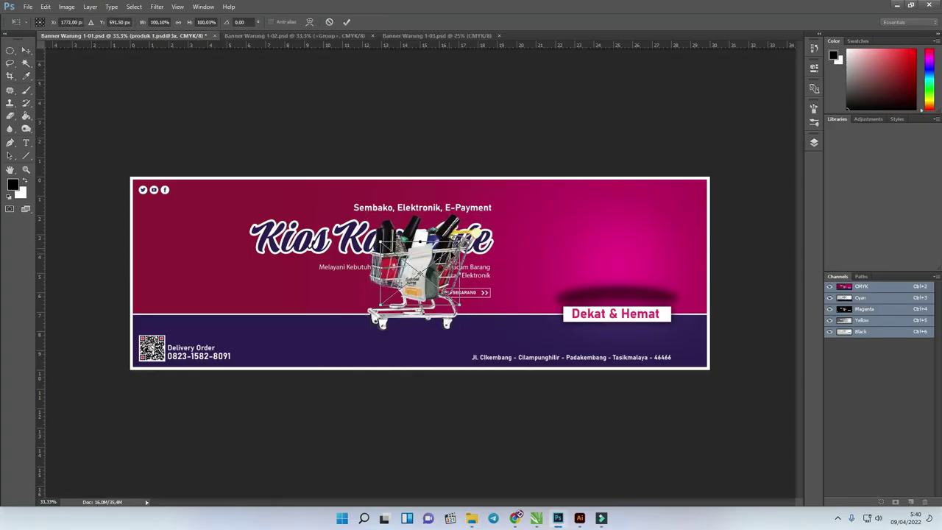
key("Return")
key("Return")
key("Return")
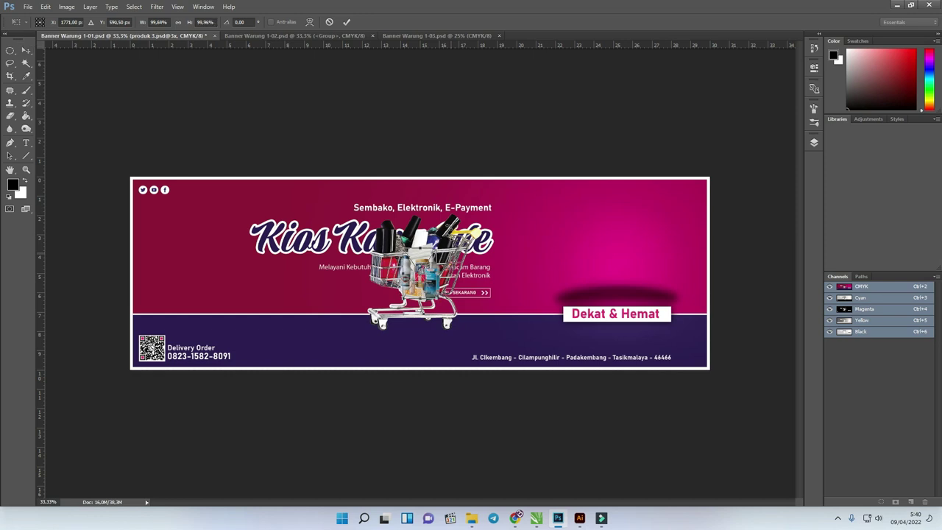
key("Return")
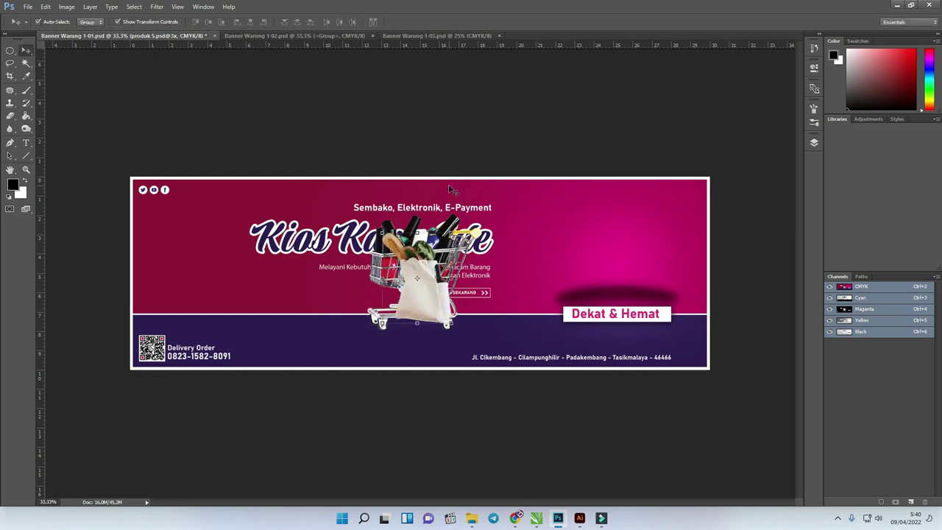
Arrange the grocery bag, beer bottle, shopping cart, bottle set and coffee pouch as a cluster above the Dekat & Hemat label.
left_click_drag(413, 290, 645, 282)
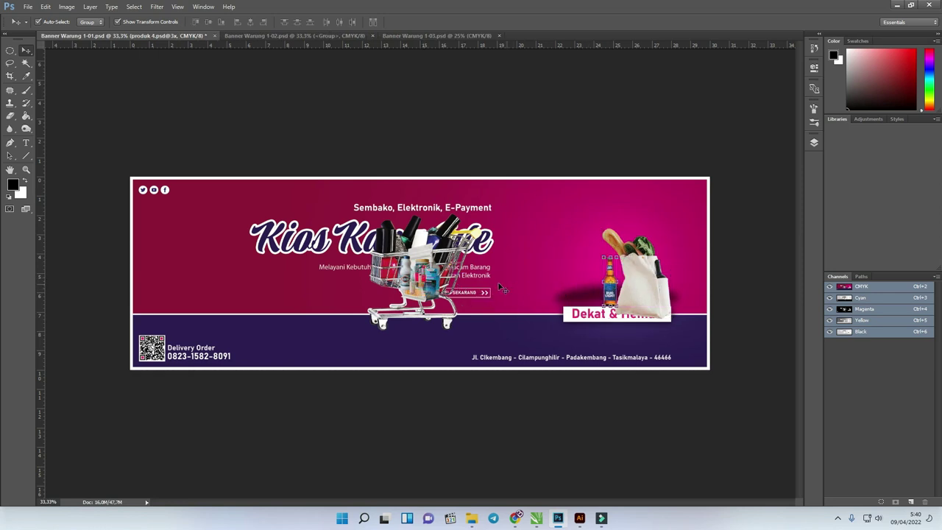
left_click_drag(445, 274, 624, 267)
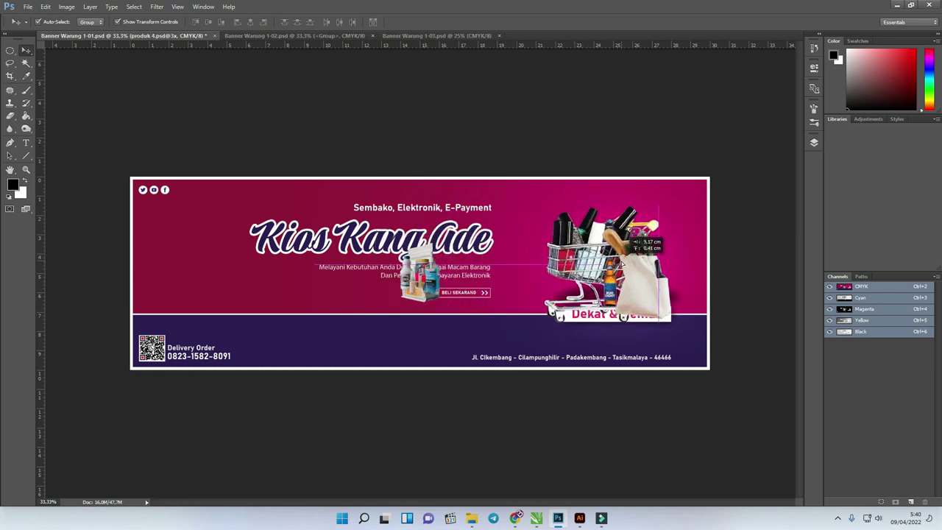
left_click_drag(448, 279, 605, 289)
left_click_drag(421, 283, 564, 296)
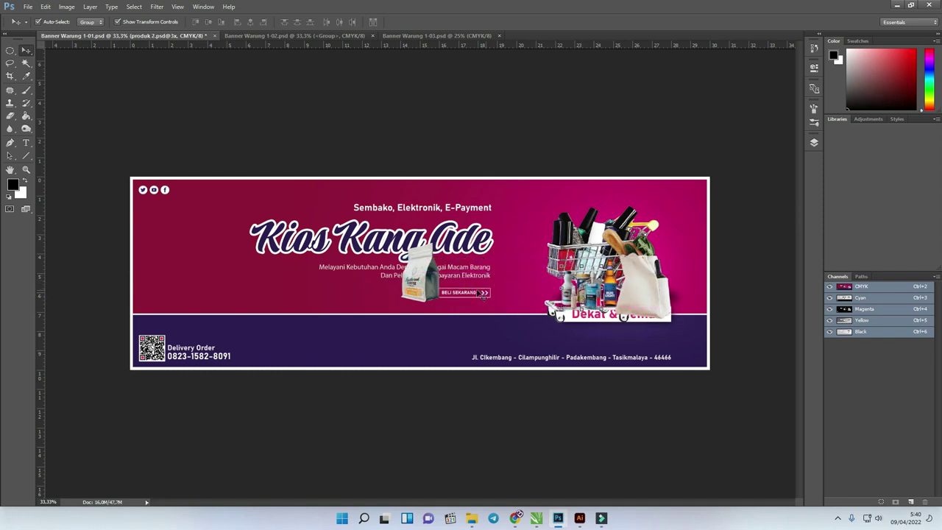
left_click_drag(432, 289, 611, 297)
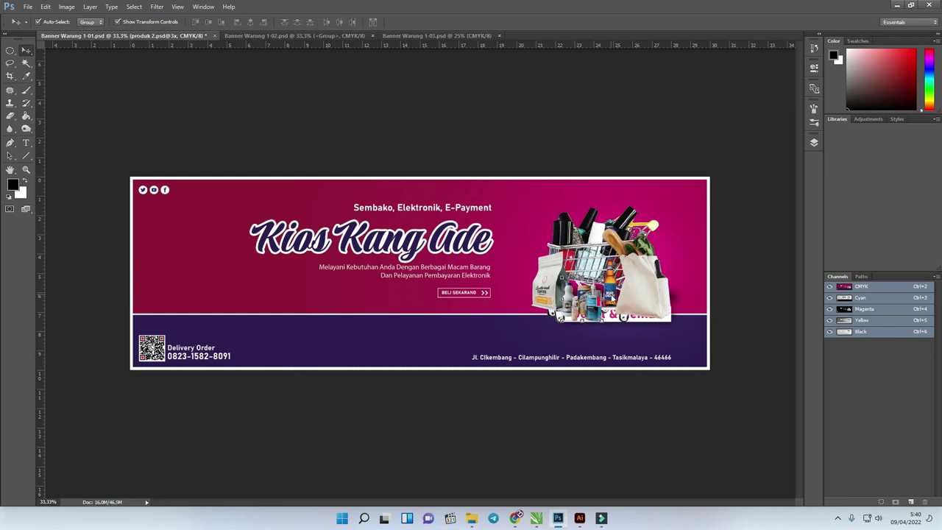
Adjust the produk 2 bottle set with Free Transform and move the grocery bag slightly left to tighten the product cluster.
key("ctrl+t")
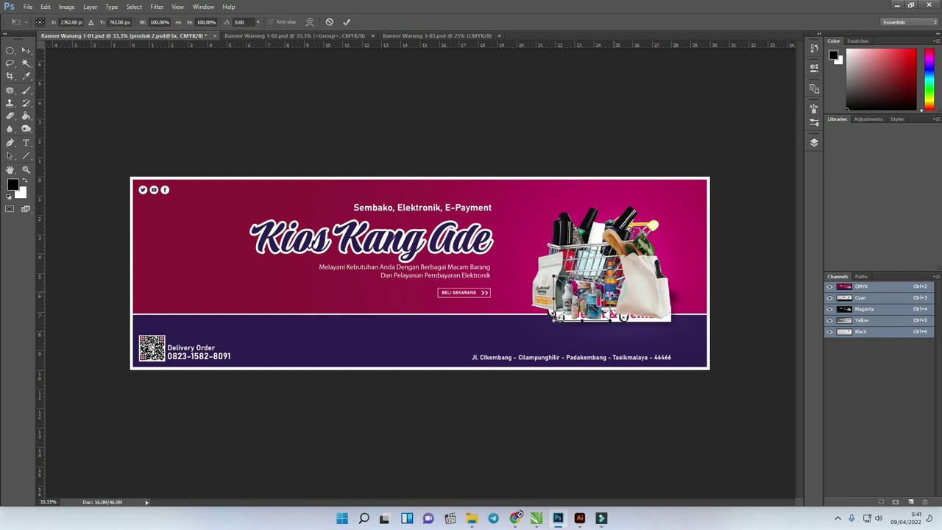
key("Return")
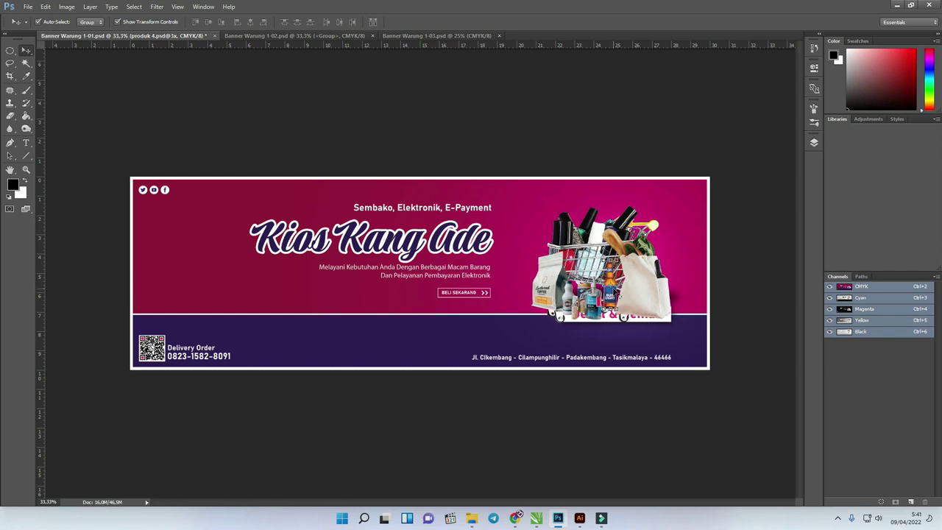
left_click(650, 291)
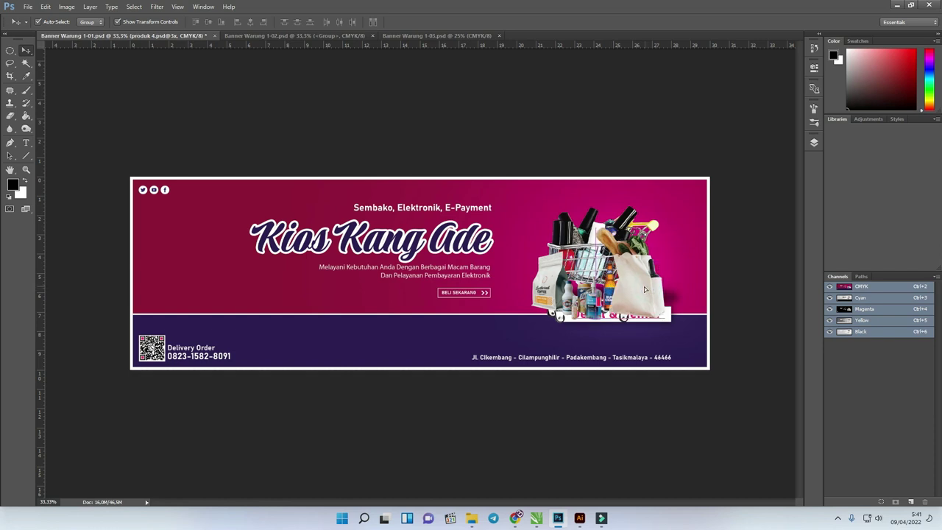
Put all six produk image layers together into one layer group.
left_click(814, 142)
scroll(747, 251, "up", 1)
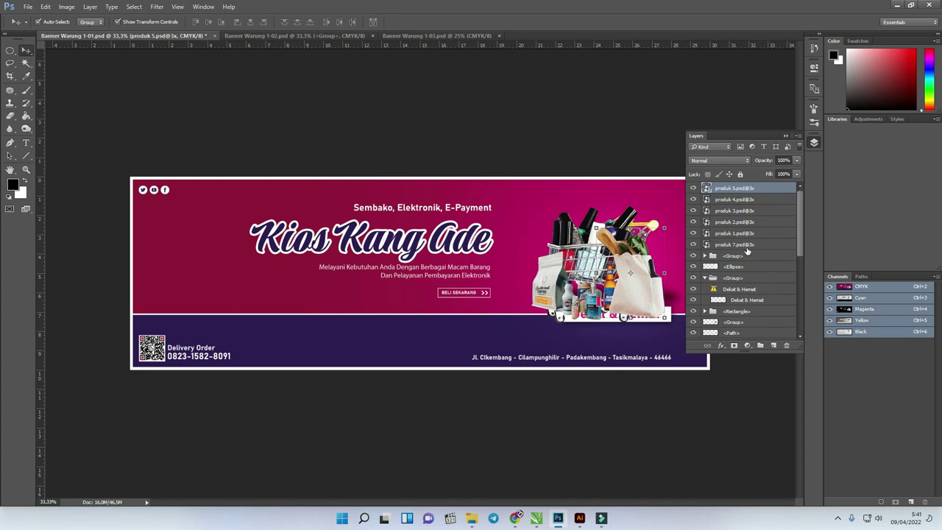
left_click(750, 245)
left_click(750, 189, "shift")
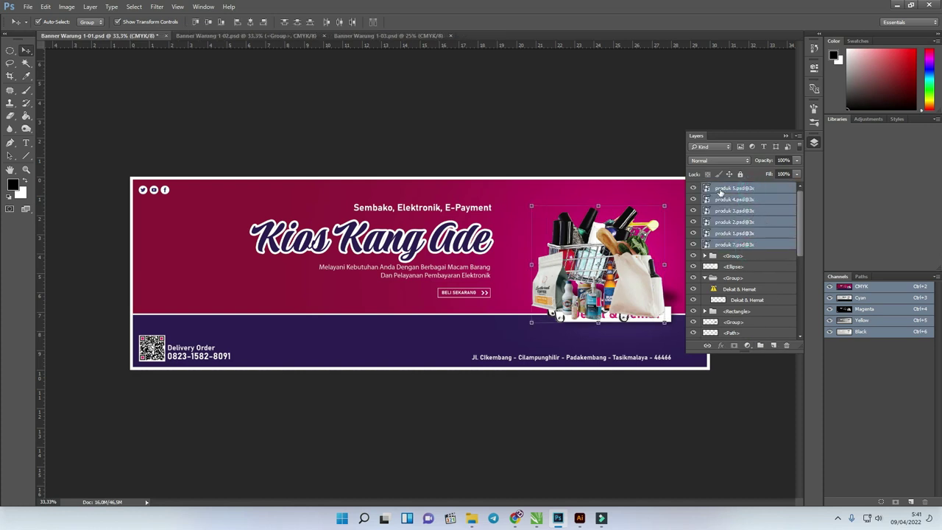
left_click(760, 345)
Scale the product group down to about 83% and place it directly above the Dekat & Hemat label.
left_click_drag(606, 287, 622, 263)
scroll(641, 216, "down", 2)
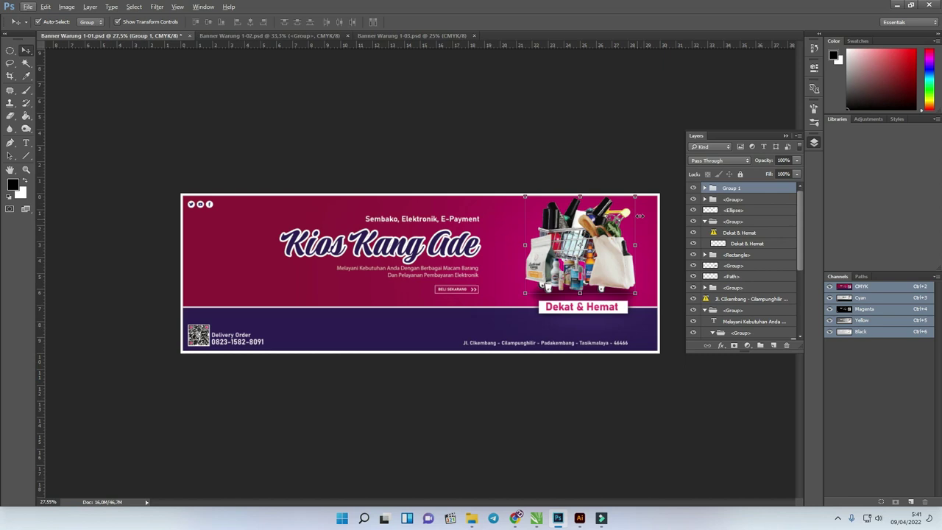
left_click_drag(636, 196, 617, 212)
mouse_move(596, 265)
left_mouse_down()
mouse_move(613, 273)
mouse_move(609, 265)
left_mouse_up()
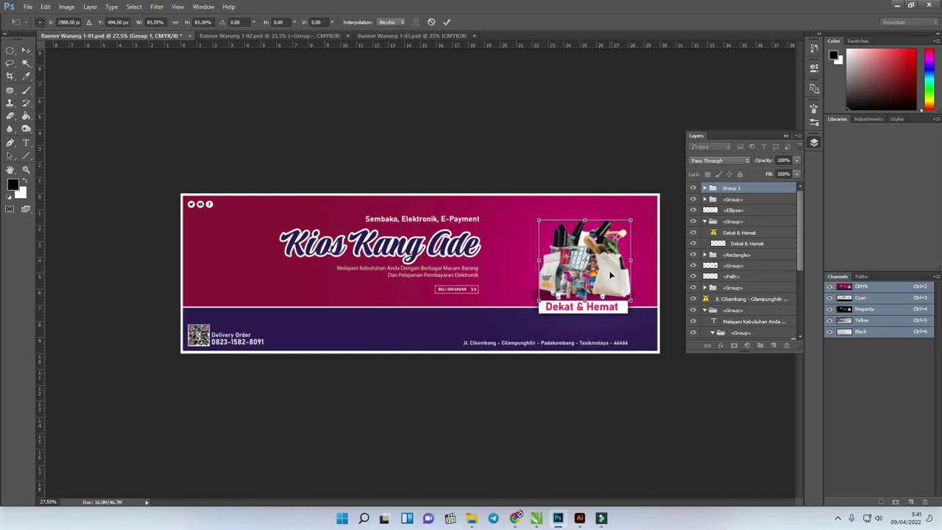
key("Return")
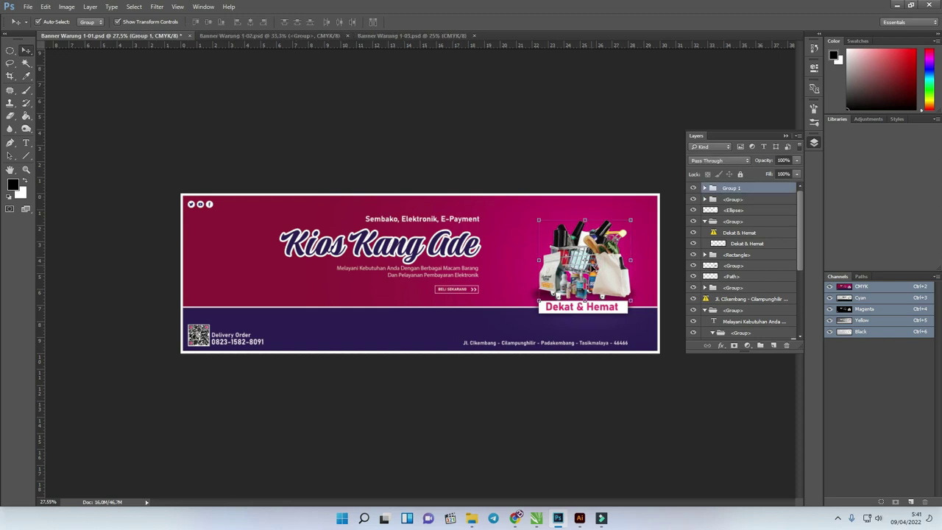
left_click(571, 165)
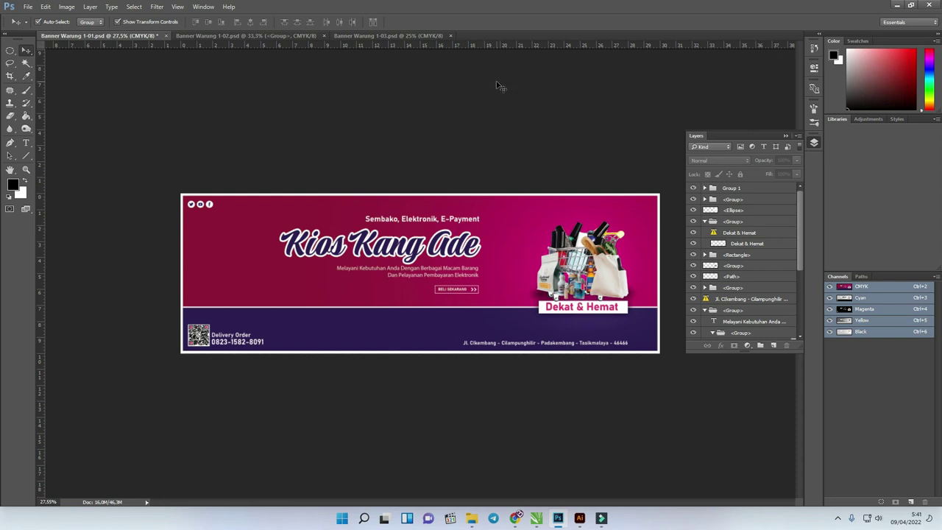
Check which layer group holds the product images by toggling its visibility, and rename it produk.
mouse_move(801, 241)
left_mouse_down()
mouse_move(803, 332)
mouse_move(795, 207)
mouse_move(794, 250)
left_mouse_up()
left_click(765, 199)
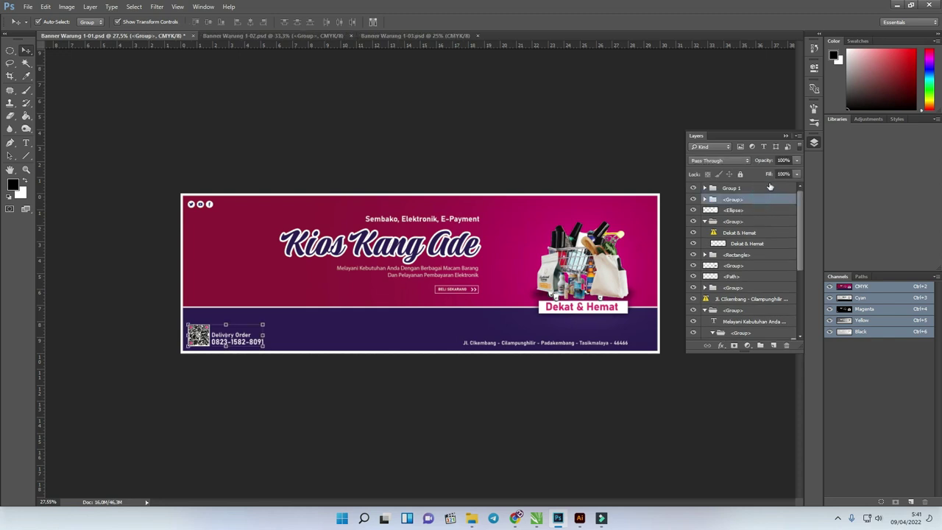
left_click(693, 188)
left_click(693, 189)
left_click(731, 189)
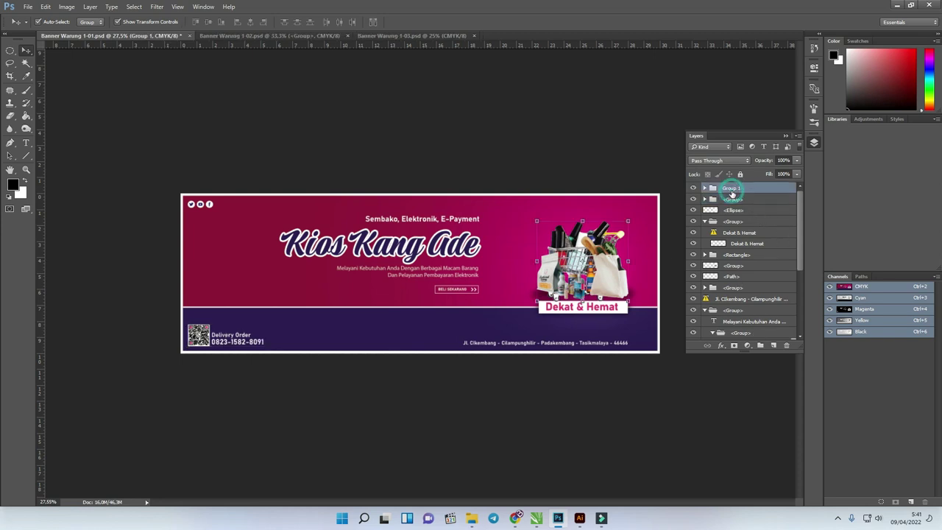
left_click(693, 189)
left_click(693, 189)
double_click(729, 190)
type("produk")
key("Return")
Add a Hue/Saturation adjustment layer just below the produk group with hue -91 and saturation +11.
left_click(737, 201)
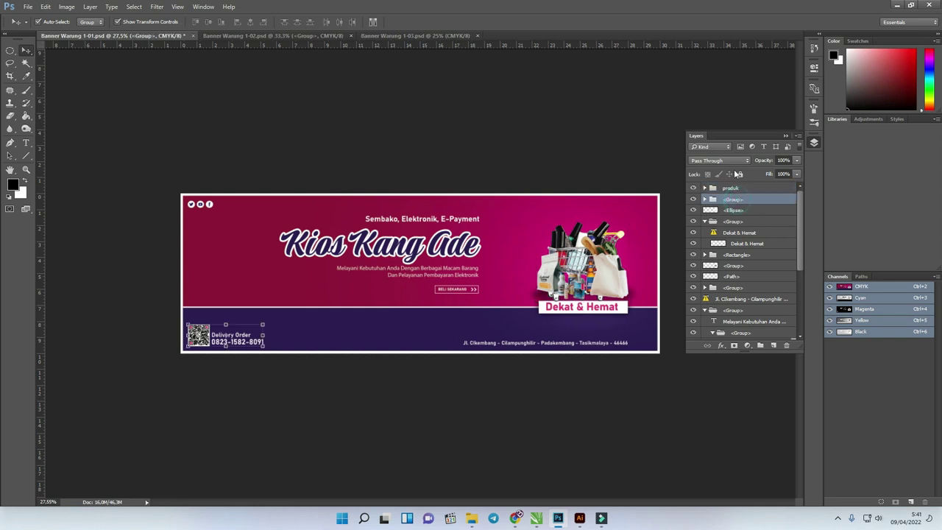
left_click(748, 346)
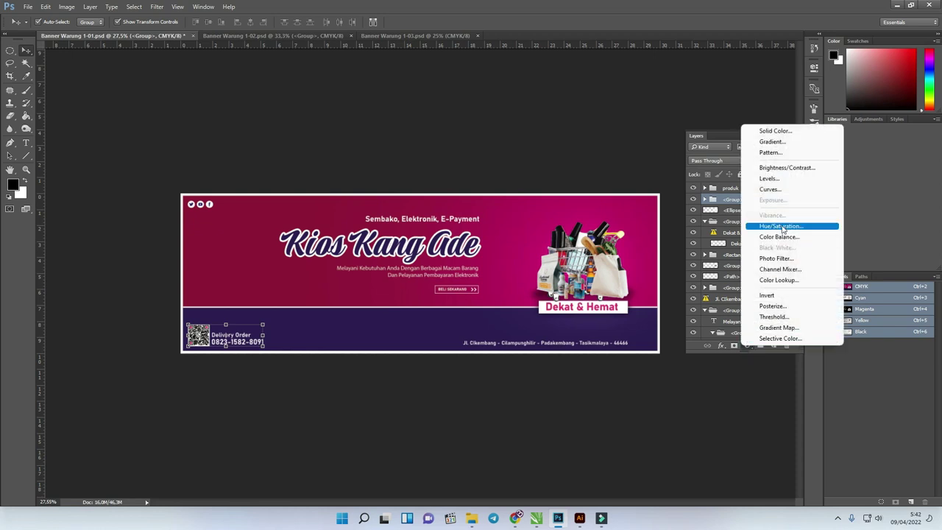
left_click(751, 349)
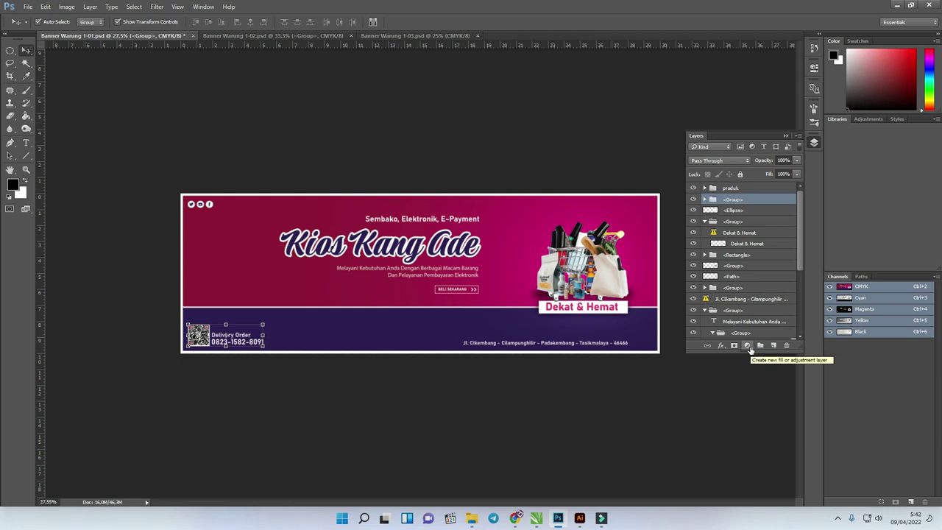
left_click(750, 349)
left_click(788, 234)
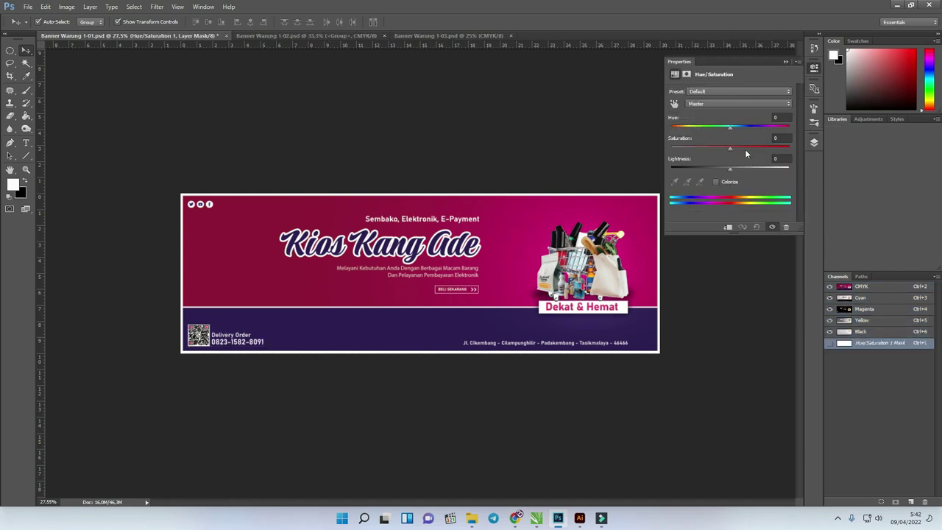
left_click_drag(731, 129, 694, 138)
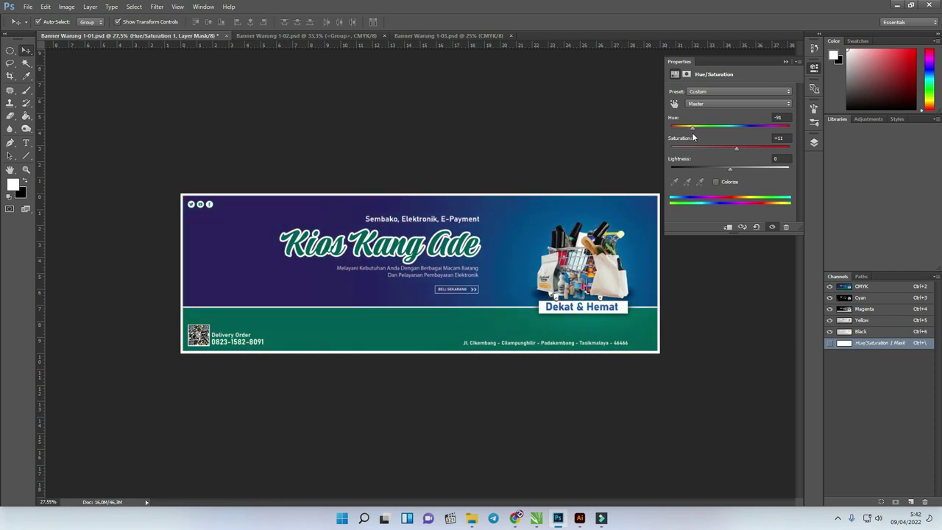
left_click(784, 61)
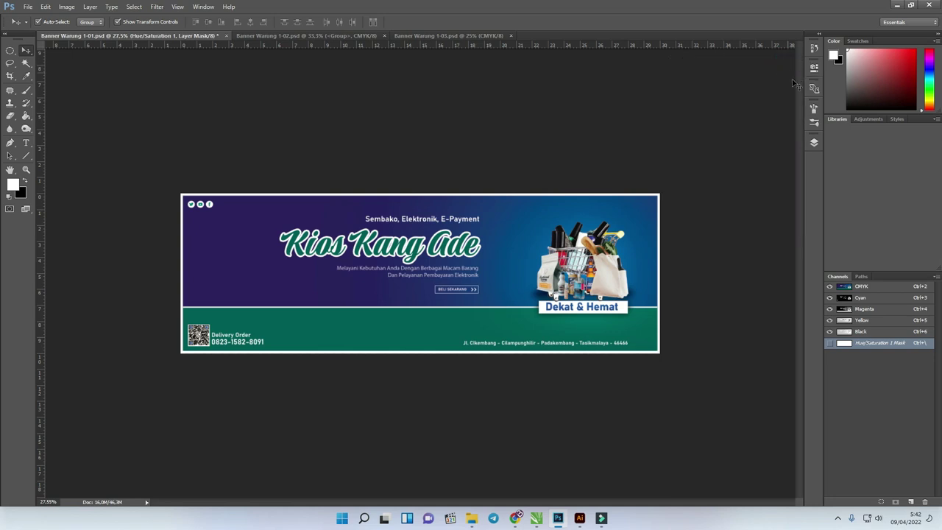
Duplicate the Hue/Saturation adjustment, leave the copy hidden, and show the original below the Delivery Order group.
left_click(815, 142)
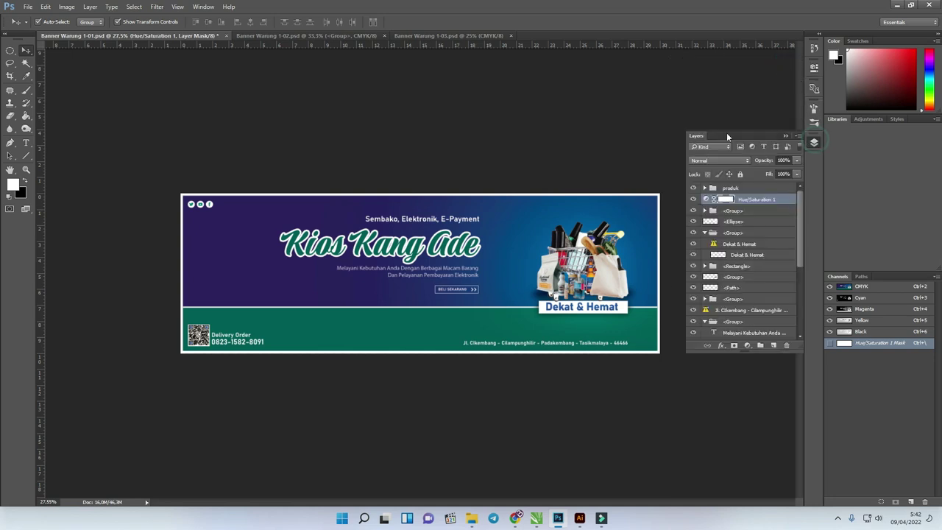
left_click(692, 199)
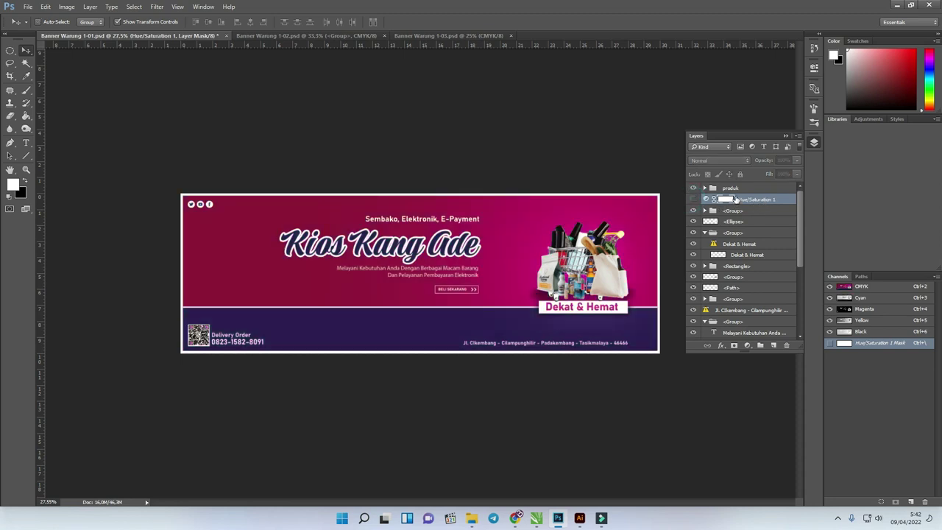
key("ctrl+j")
left_click_drag(739, 200, 751, 231)
left_click(694, 221)
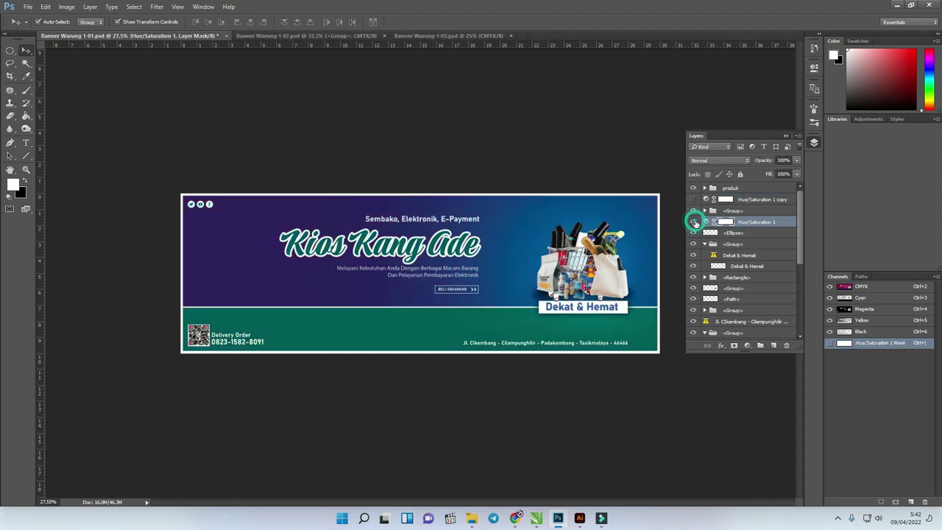
Move the Hue/Saturation 1 layer down the layer stack to directly above the red background layer.
left_click_drag(431, 331, 442, 330)
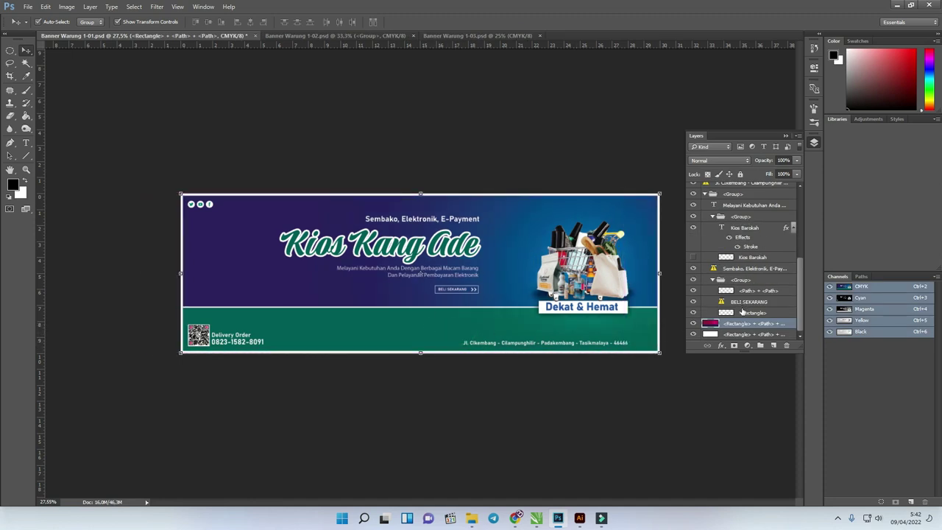
scroll(741, 324, "up", 5)
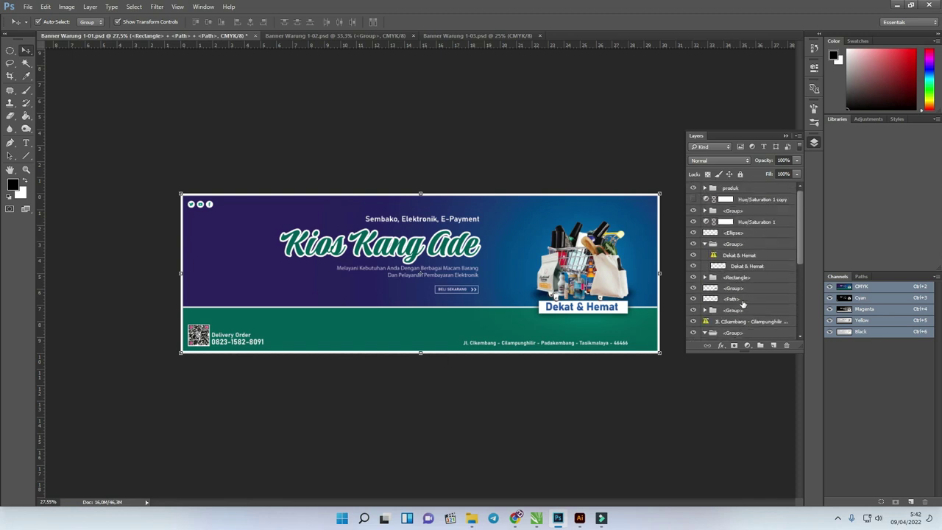
left_click_drag(758, 222, 756, 278)
left_click_drag(763, 195, 764, 324)
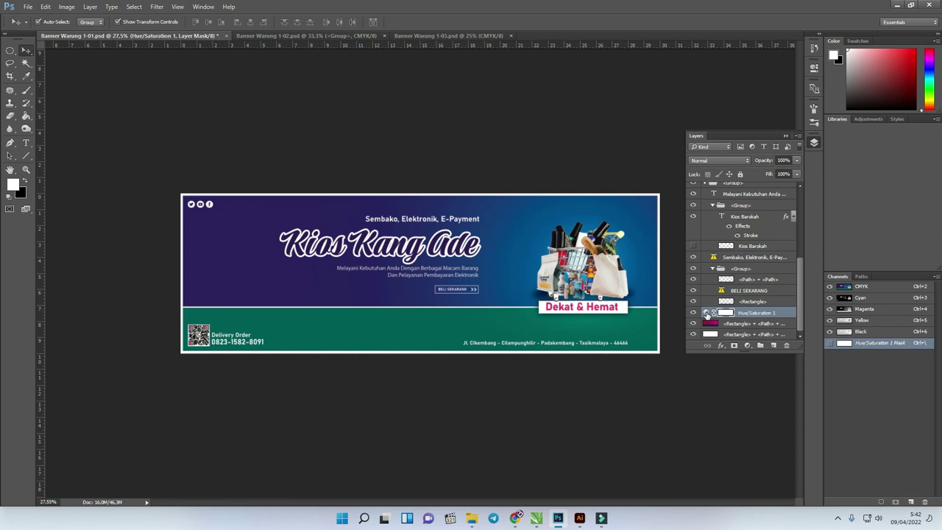
Set the Hue/Saturation 1 adjustment to hue -25 and saturation +6.
double_click(707, 314)
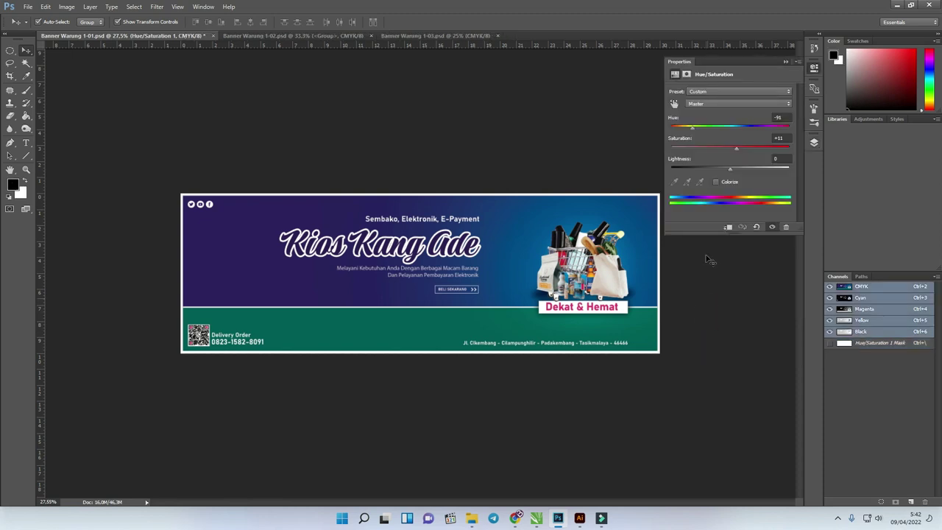
mouse_move(739, 150)
left_mouse_down()
mouse_move(755, 149)
mouse_move(724, 155)
mouse_move(735, 149)
left_mouse_up()
left_click_drag(692, 128, 716, 127)
left_click(787, 62)
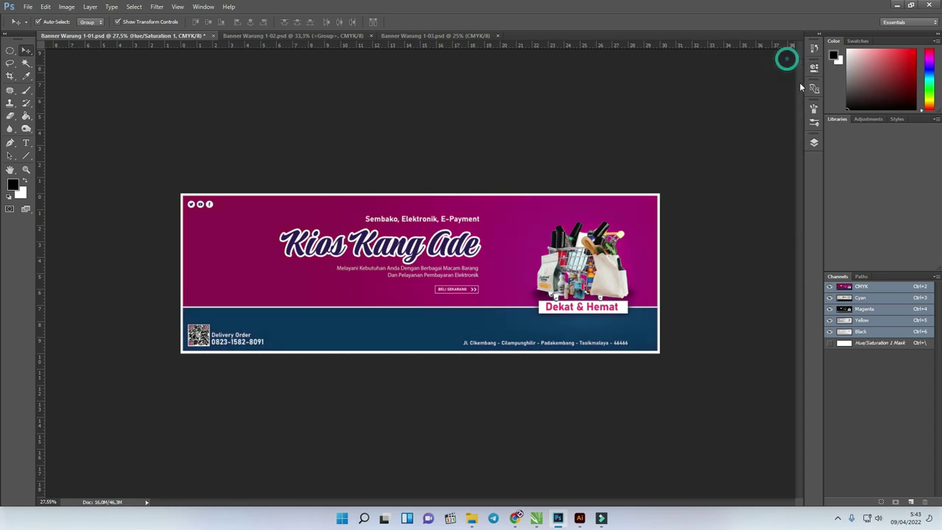
Identify the background layer by toggling its visibility and select its upper red area with the Magic Wand.
left_click(814, 144)
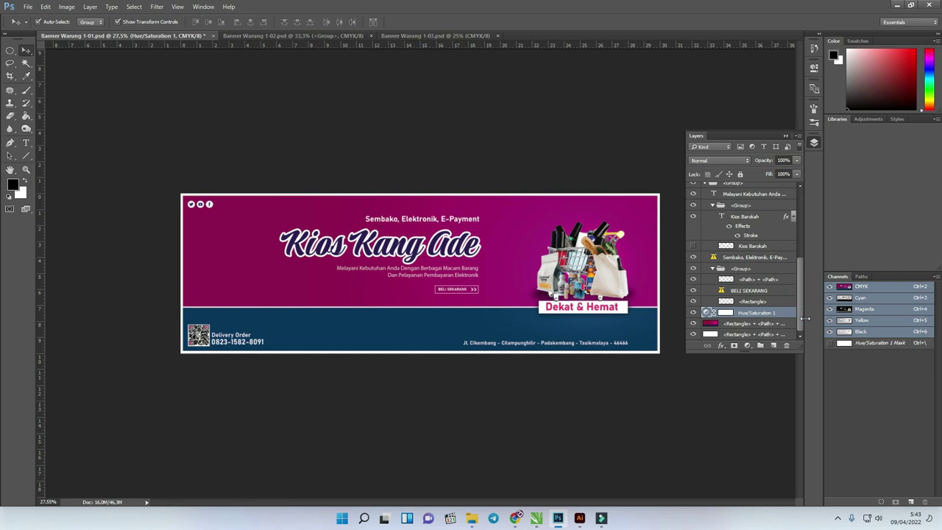
left_click(695, 324)
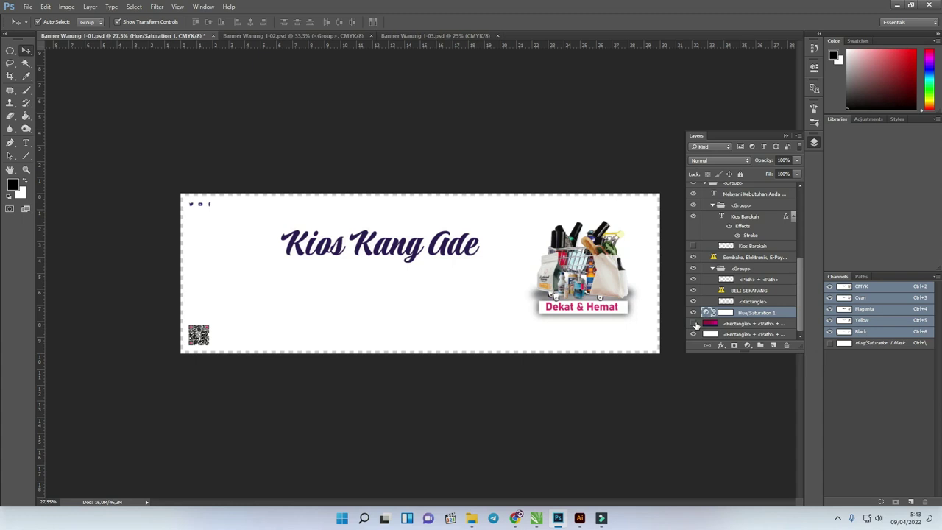
left_click(693, 324)
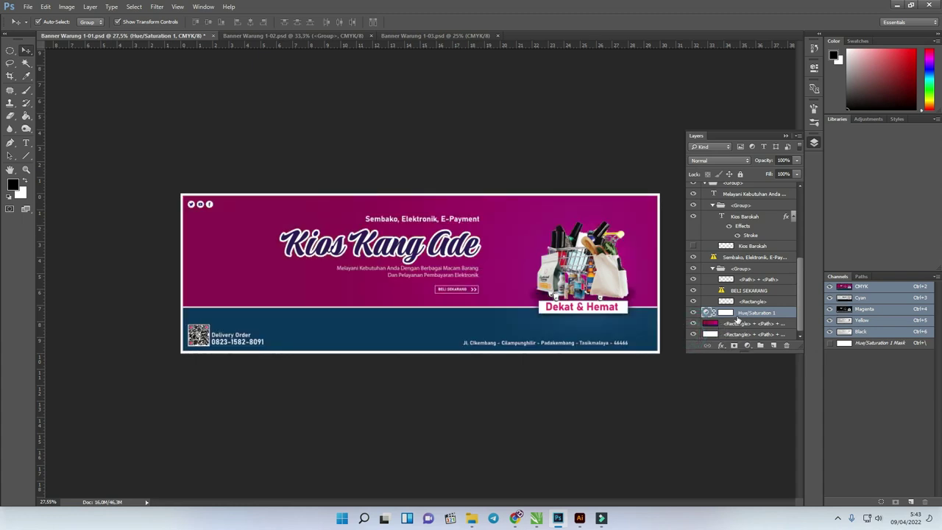
left_click(712, 325)
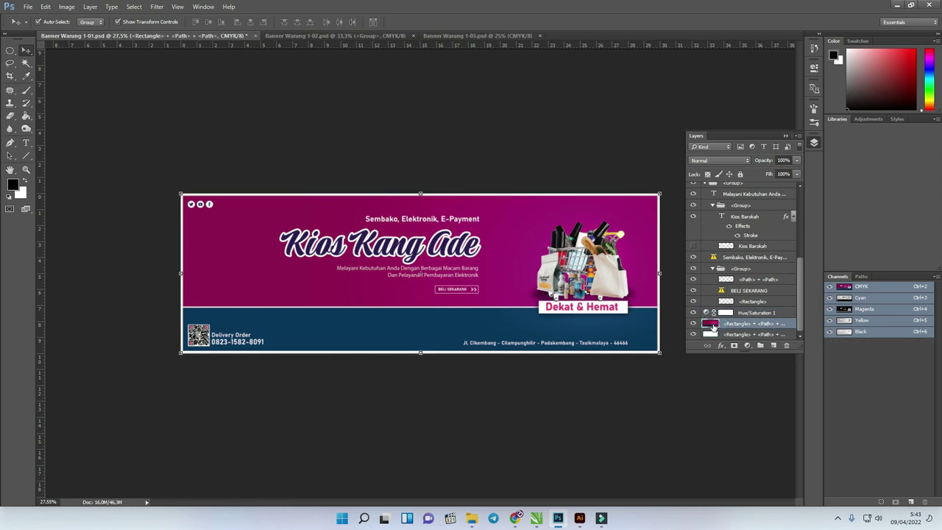
key("w")
left_click(318, 231)
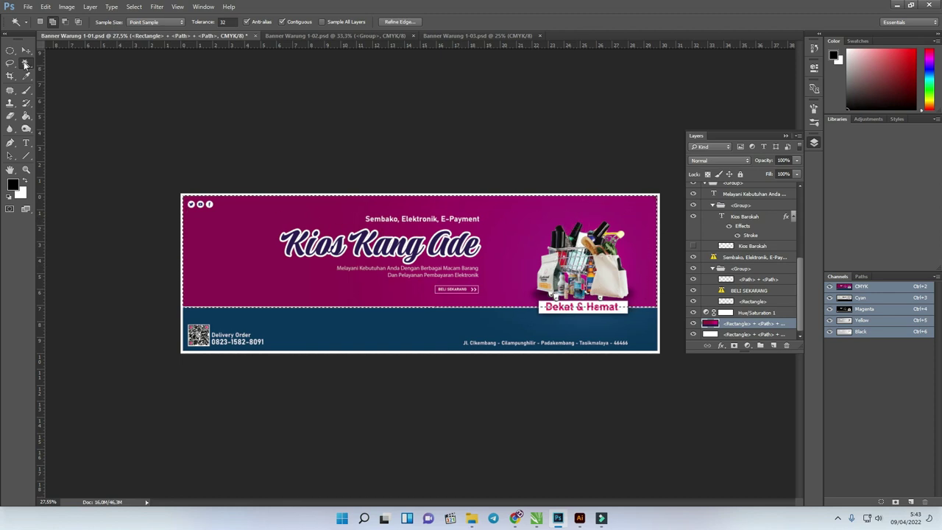
Hide the Hue/Saturation 1 adjustment layer.
left_click(758, 314)
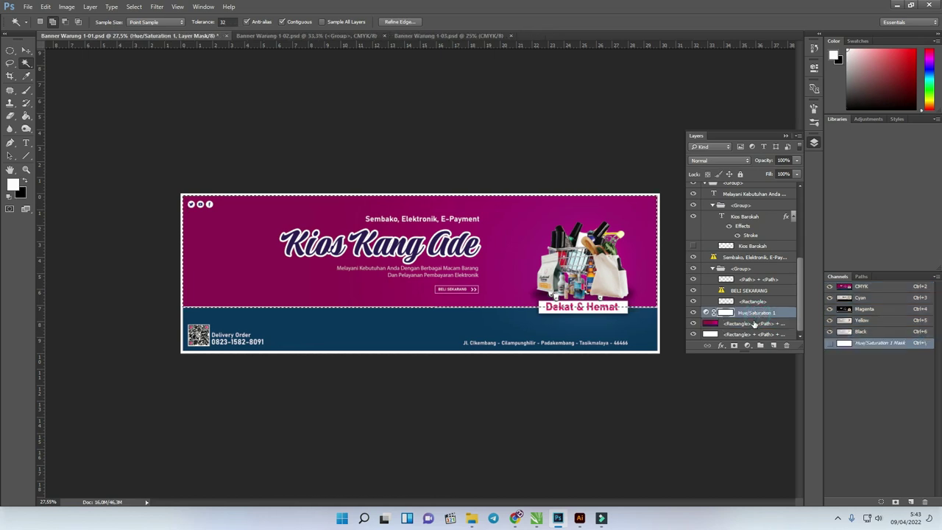
left_click(755, 324)
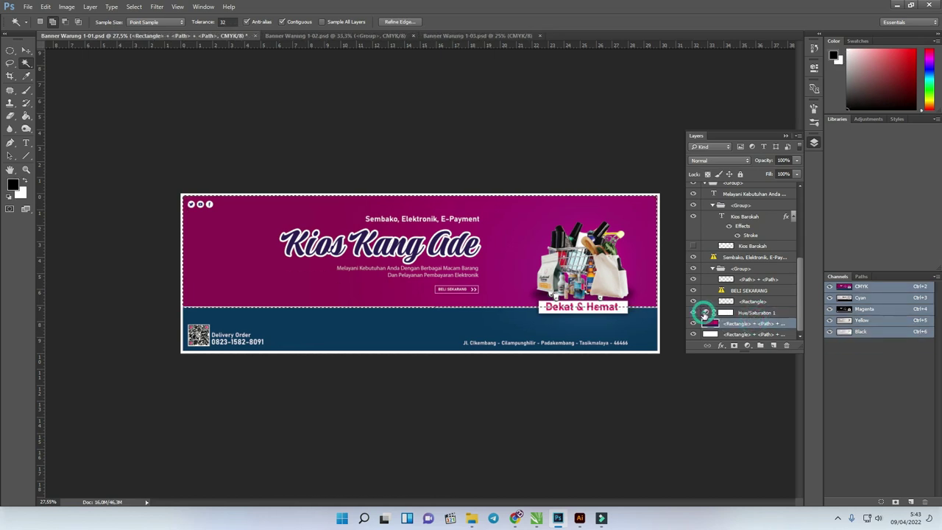
left_click(712, 314)
left_click(693, 313)
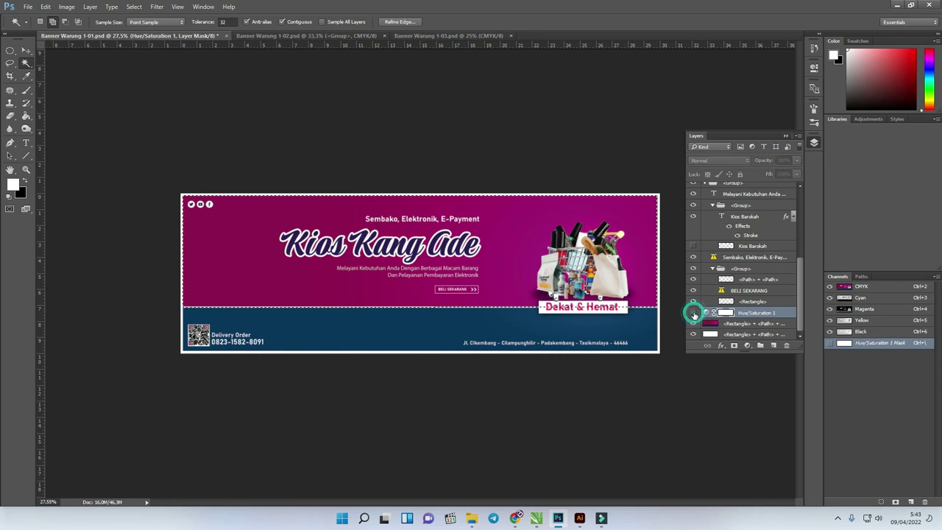
Add a second Hue/Saturation adjustment above the background layer, masked to the selected upper area, with hue -15.
left_click(757, 324)
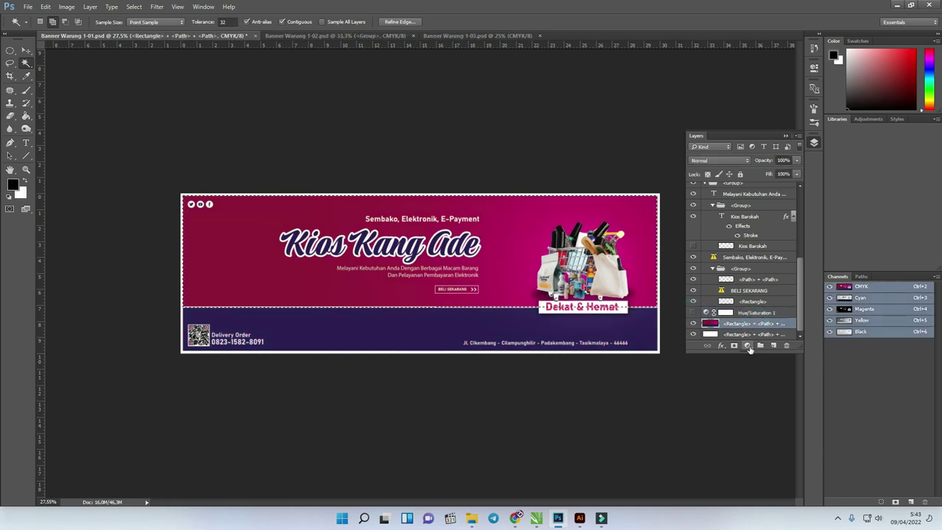
left_click(748, 346)
left_click(782, 227)
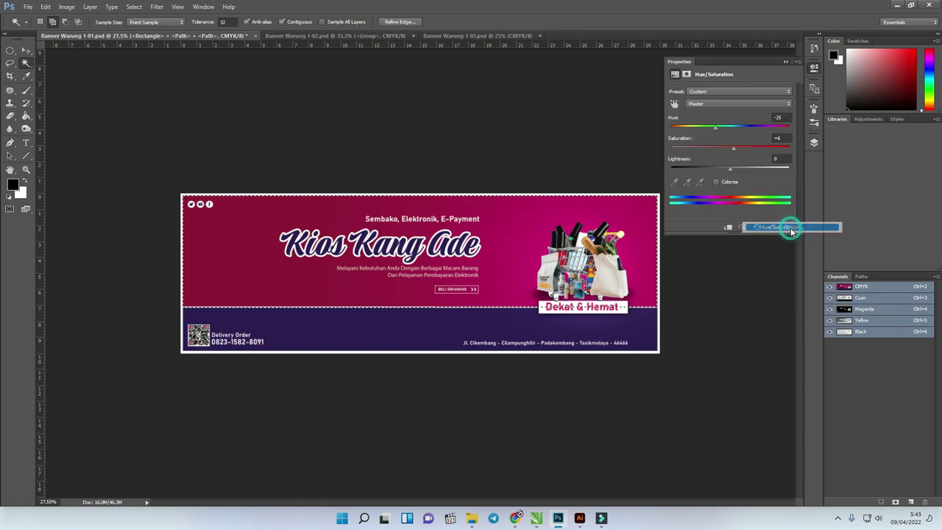
mouse_move(728, 128)
left_mouse_down()
mouse_move(693, 127)
mouse_move(728, 139)
mouse_move(683, 133)
mouse_move(767, 127)
mouse_move(720, 129)
left_mouse_up()
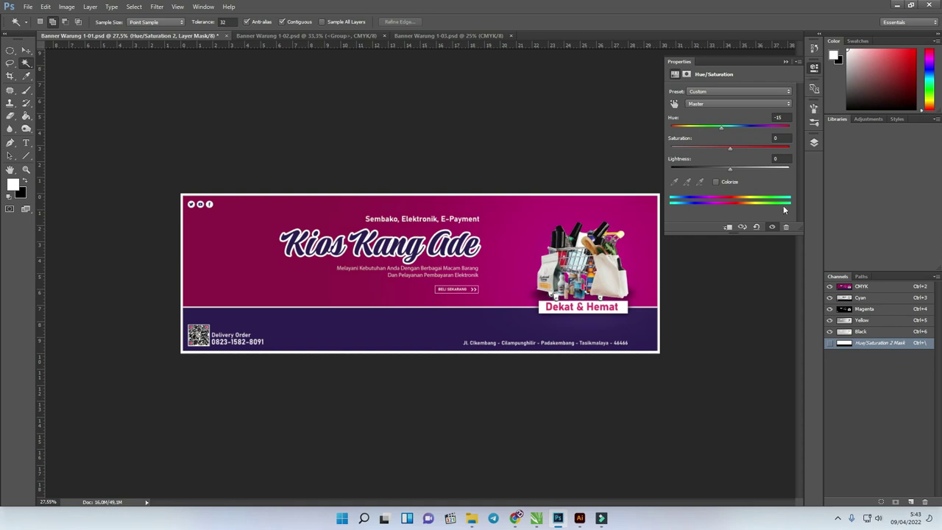
Clip the Hue/Saturation 2 adjustment layer to the background layer directly beneath it.
left_click(814, 141)
scroll(754, 340, "down", 1)
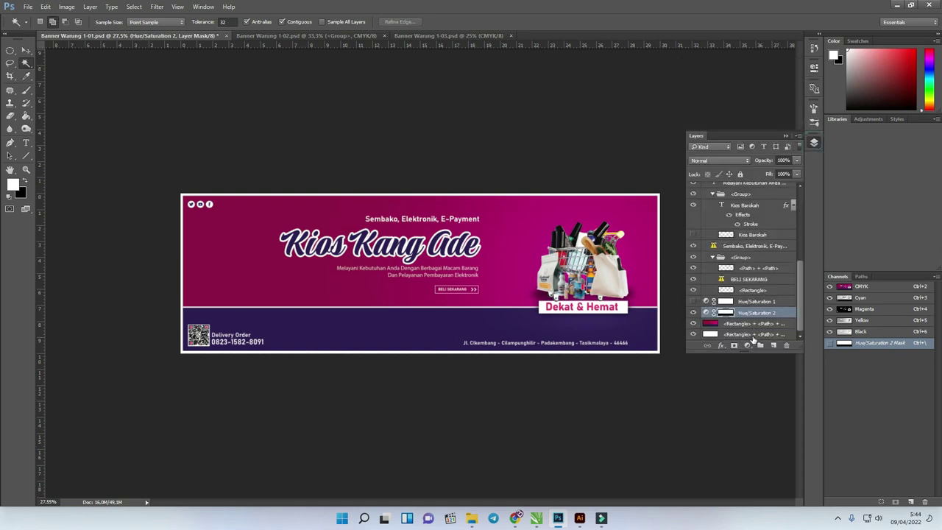
right_click(766, 316)
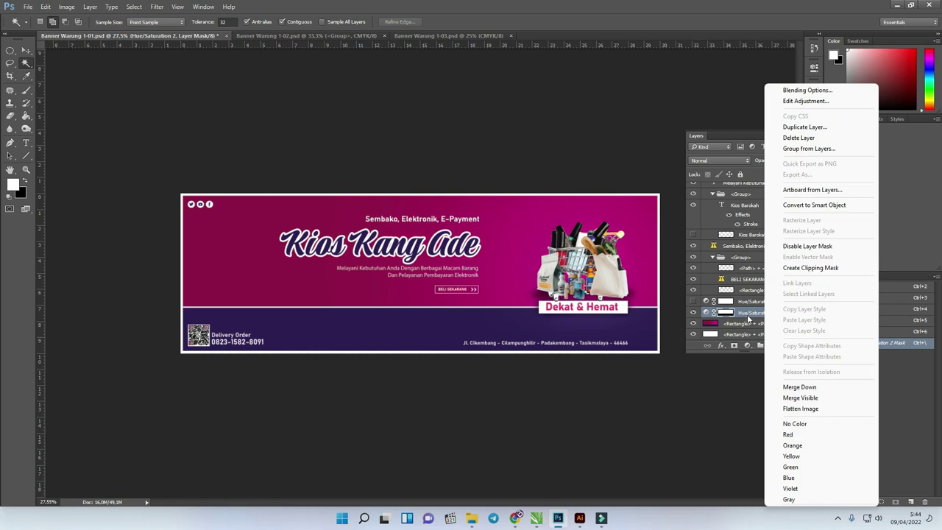
left_click(806, 268)
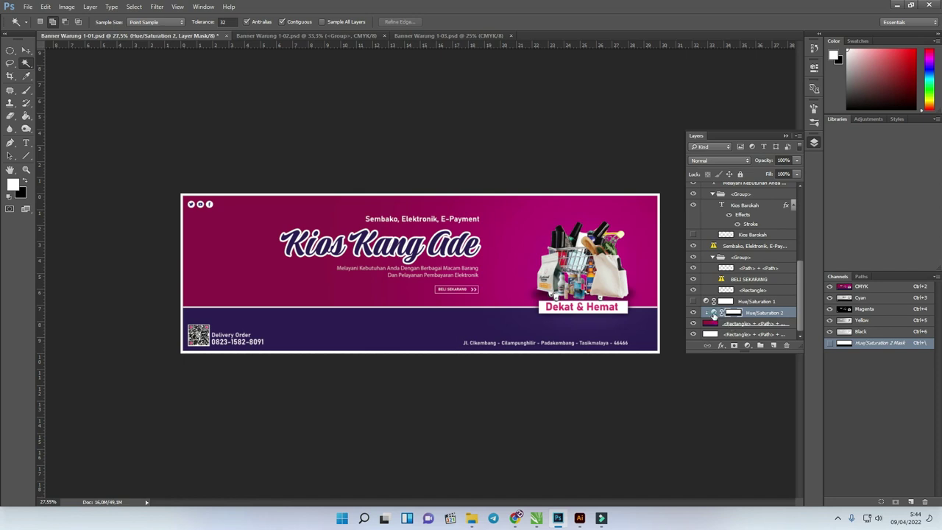
Set the Hue/Saturation 2 adjustment's saturation to -3 and shift its hue slightly below -26 to make the upper background more purple.
double_click(714, 313)
left_click_drag(728, 151, 715, 129)
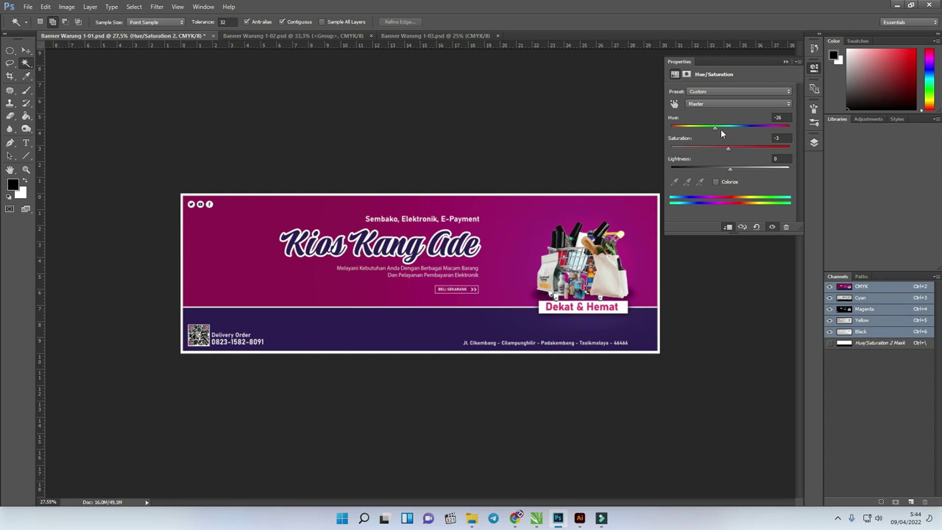
mouse_move(715, 126)
left_mouse_down()
mouse_move(747, 127)
mouse_move(701, 133)
mouse_move(712, 135)
left_mouse_up()
left_click(786, 62)
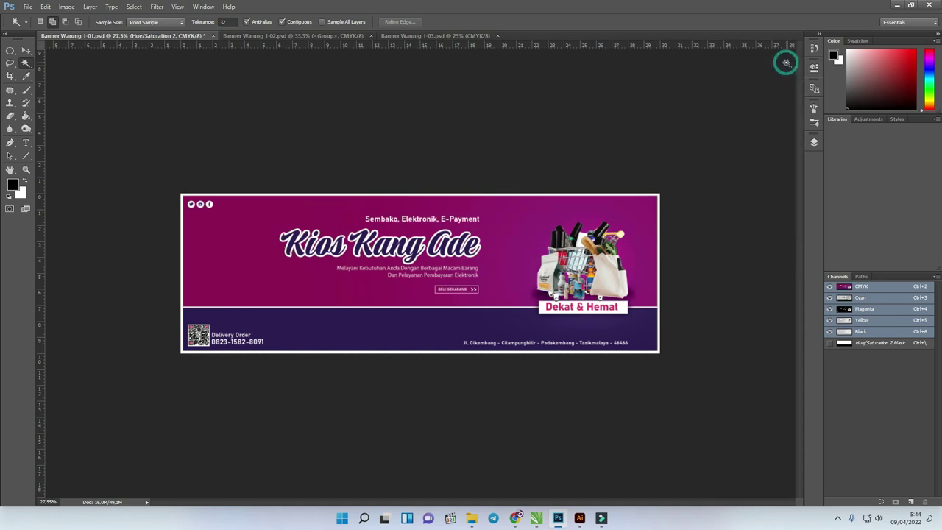
Look over the other open banner documents, Banner Warung 1-02 and Banner Warung 1-03.
left_click(309, 36)
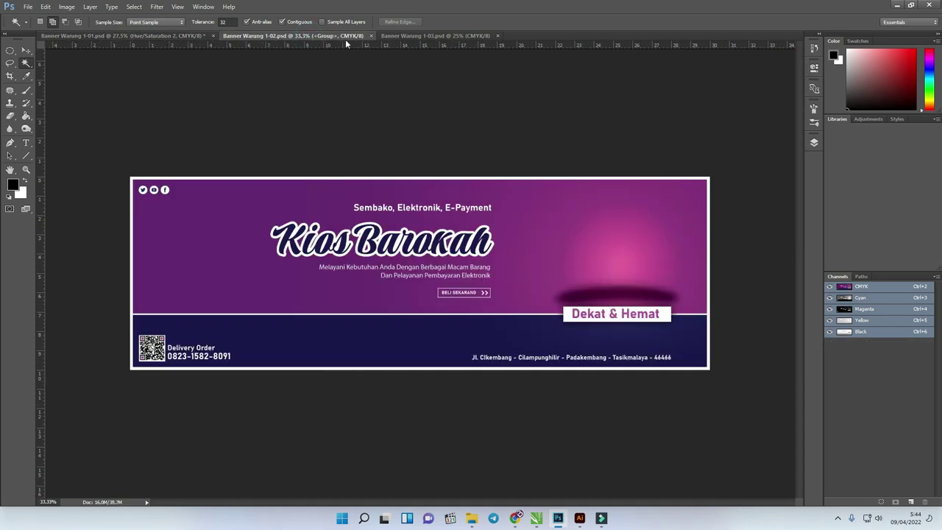
left_click(398, 36)
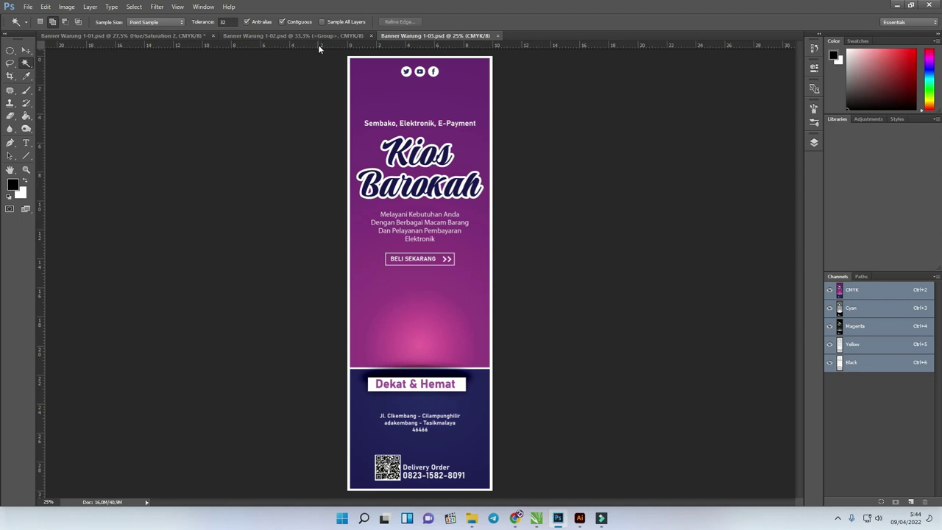
left_click(322, 36)
Switch to CorelDRAW and bring the five product images from the file folder onto the page beside the vertical banner.
left_click(537, 519)
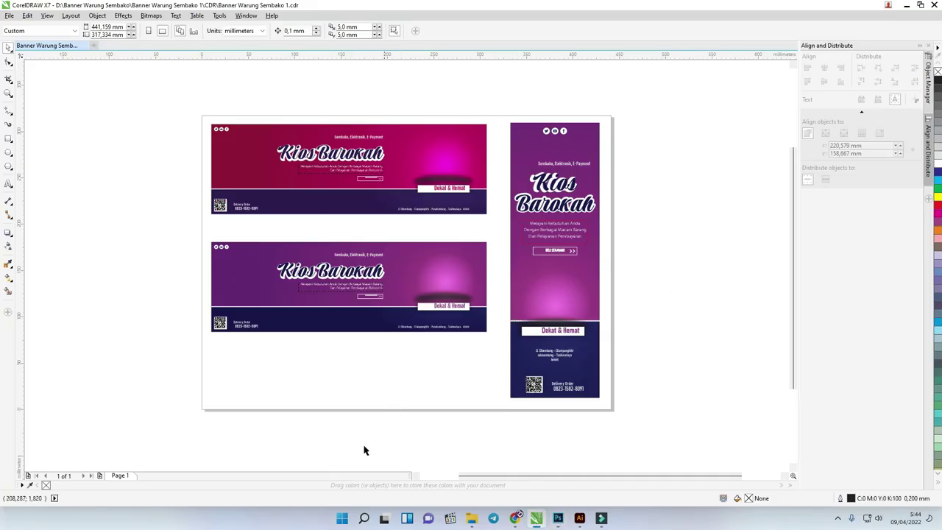
left_click(472, 519)
left_click_drag(373, 122, 621, 251)
key("alt+Tab")
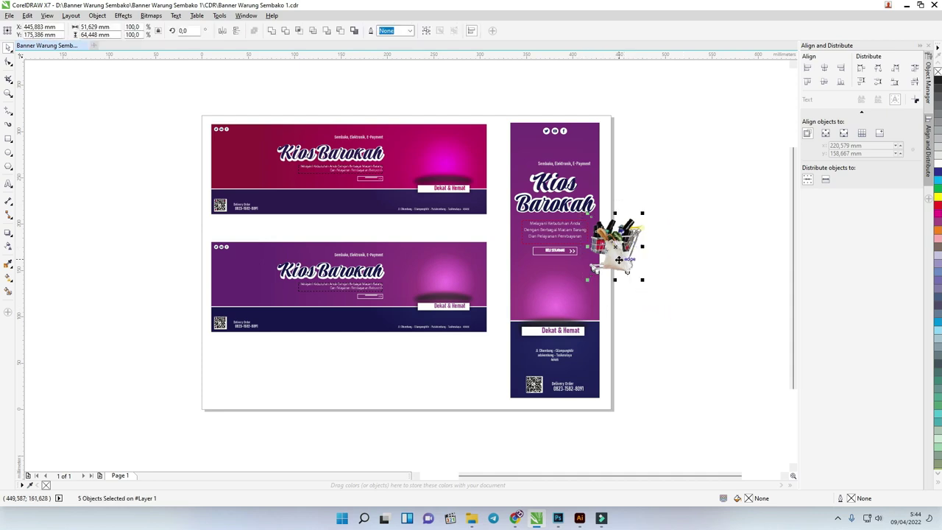
Spread the stacked product images apart, moving the tote bag and the coffee pouch clear of the shopping cart.
left_click_drag(637, 257, 610, 250)
left_click(673, 245)
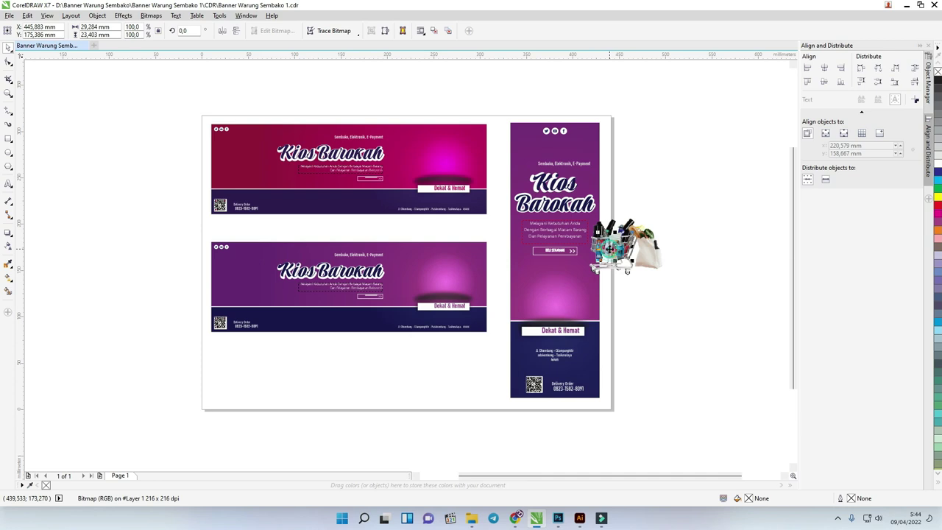
scroll(609, 254, "up", 3)
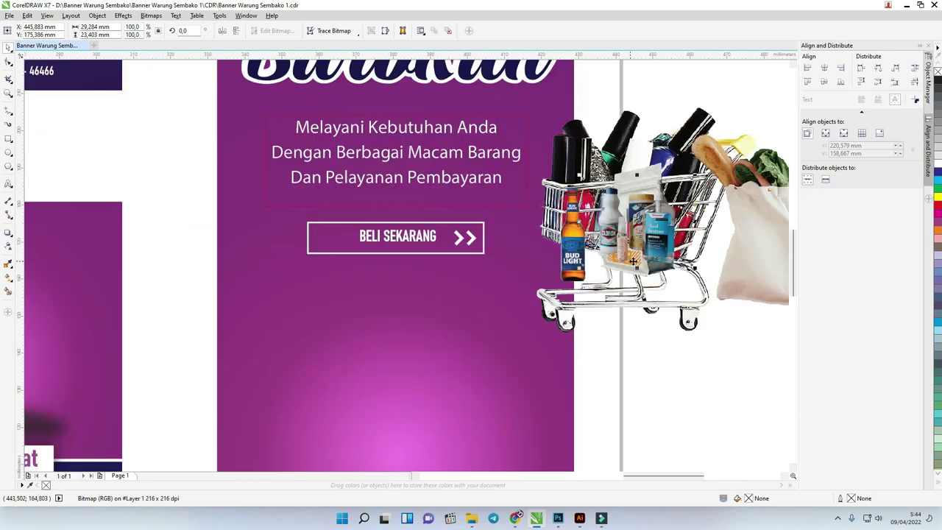
left_click(645, 191)
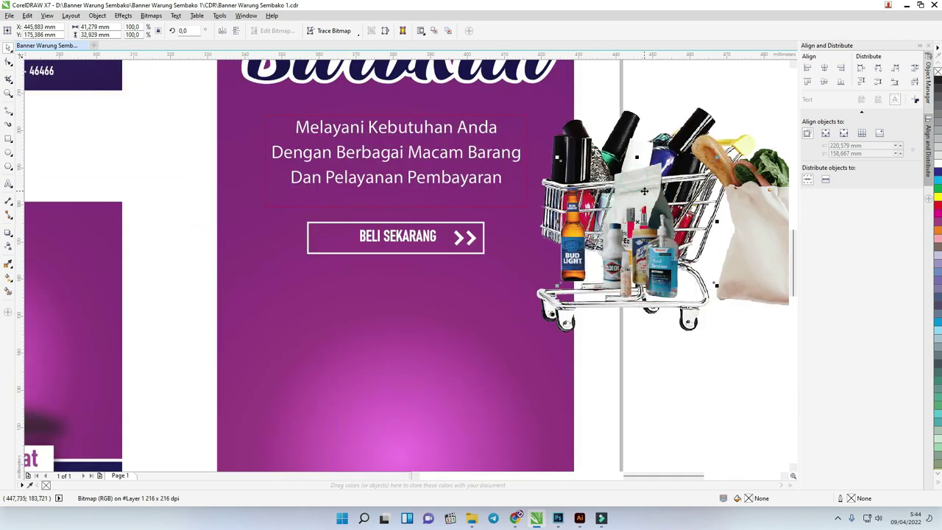
left_click_drag(644, 191, 472, 236)
Position the beer bottle beside the other small products and place the coffee pouch over the cart's left front.
left_click(618, 237)
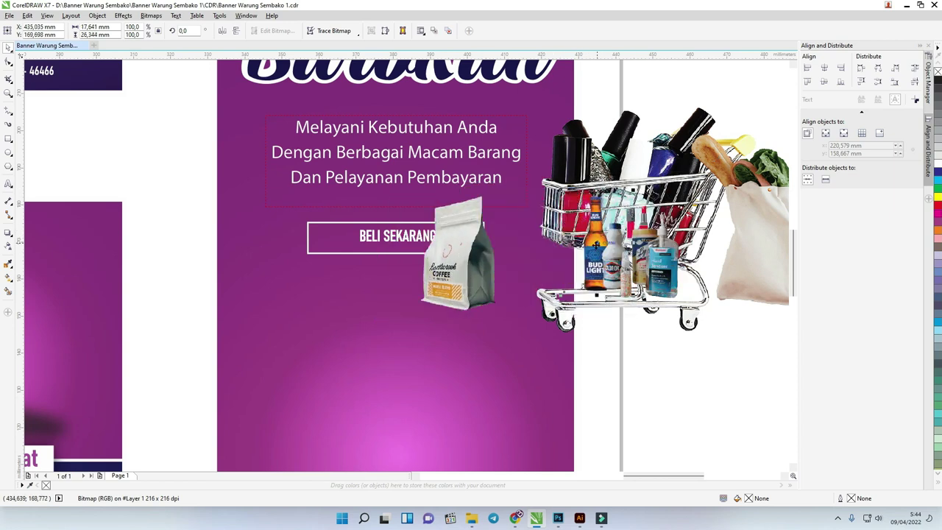
left_click(598, 243)
left_click_drag(488, 267, 585, 270)
Bring the tote bag to the front and place it over the right side of the shopping cart.
left_click(674, 265)
key("shift+Page_Up")
left_click_drag(719, 257, 686, 260)
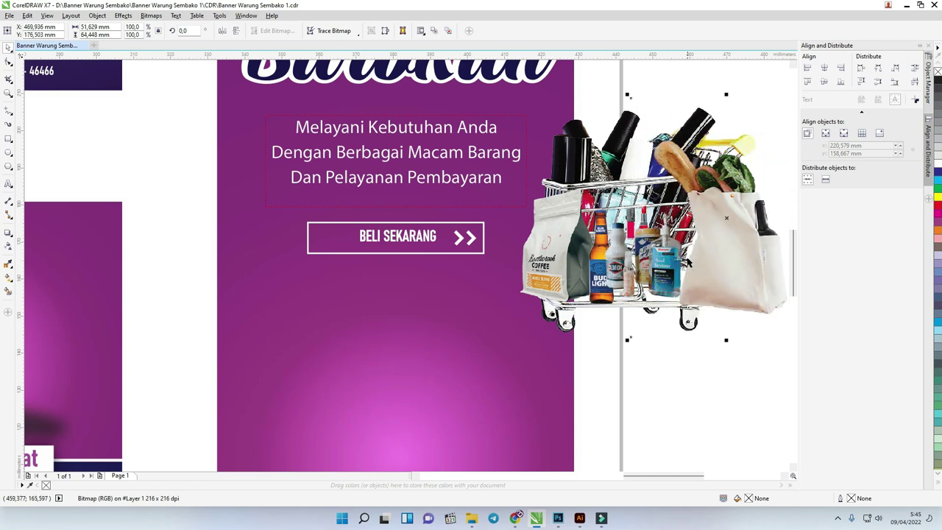
scroll(633, 236, "down", 1)
left_click(682, 268)
left_click(746, 299)
left_click(692, 263)
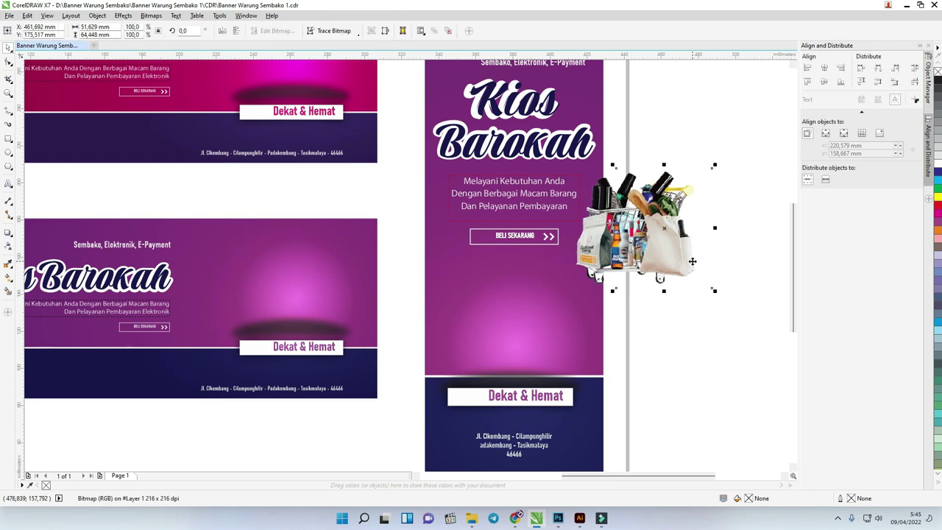
Select all six images of the product arrangement and group them.
left_click(757, 276)
left_click_drag(746, 341, 585, 151)
left_click_drag(753, 345, 564, 155)
left_click_drag(786, 371, 578, 179)
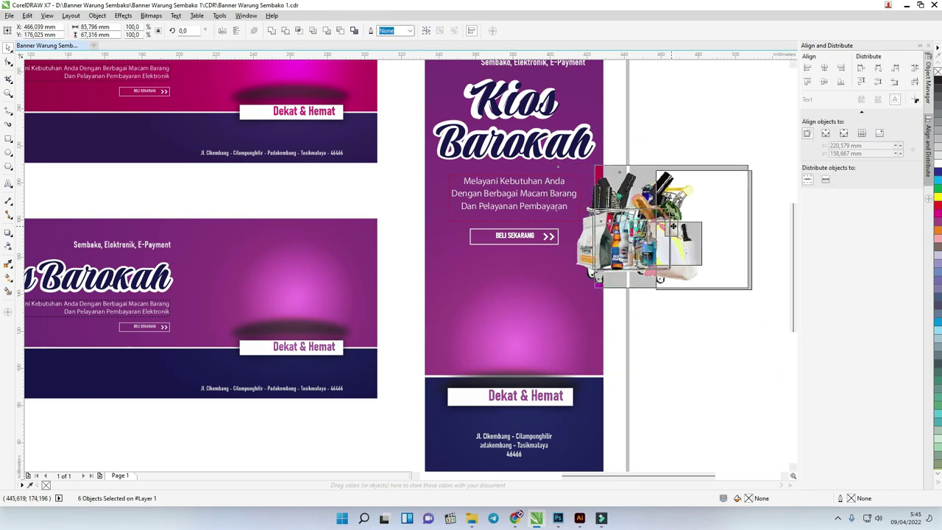
key("ctrl+g")
Place the product group above the Dekat & Hemat label on the red banner and scale it to 83.1%.
scroll(560, 215, "down", 2)
left_click_drag(609, 221, 460, 150)
scroll(429, 123, "up", 2)
left_click_drag(497, 94, 431, 176)
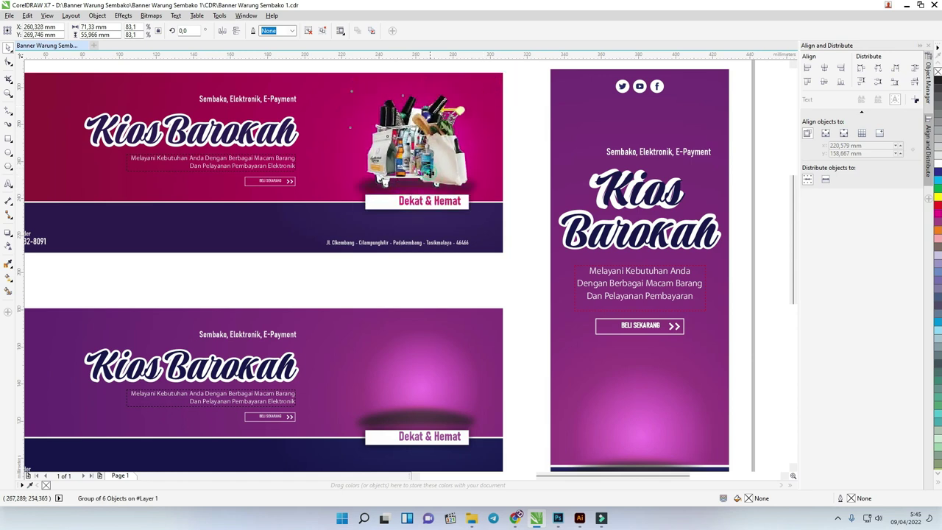
Move the red banner's dark title off its white backing and give it a white outward contour of about 0.5 mm.
left_click_drag(243, 133, 281, 130)
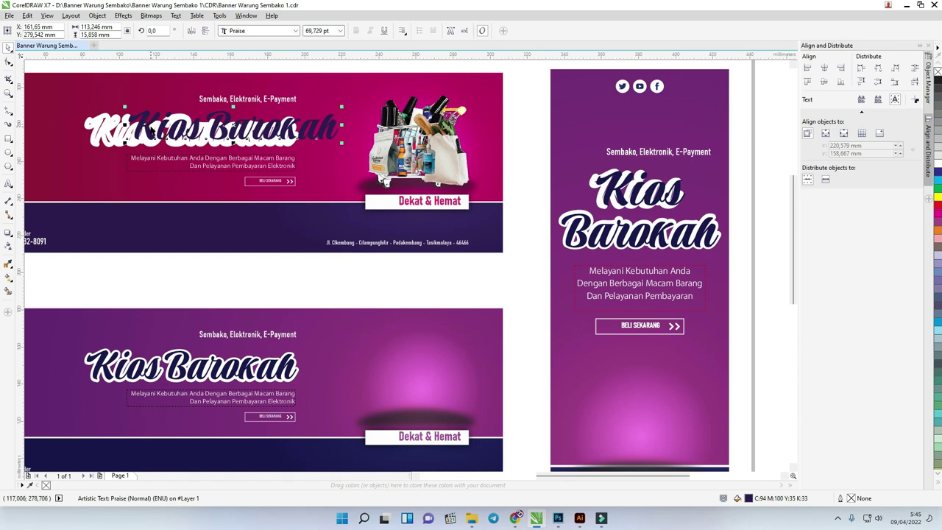
double_click(329, 123)
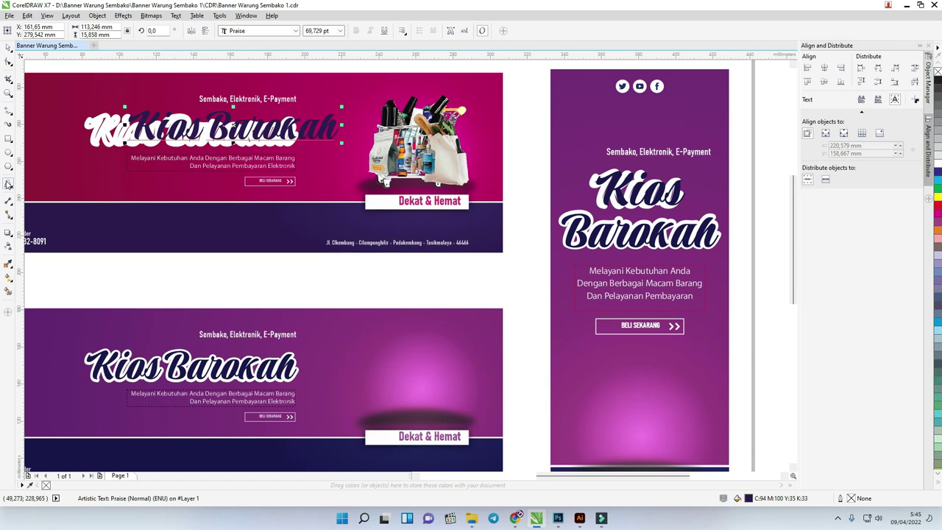
left_click(9, 234)
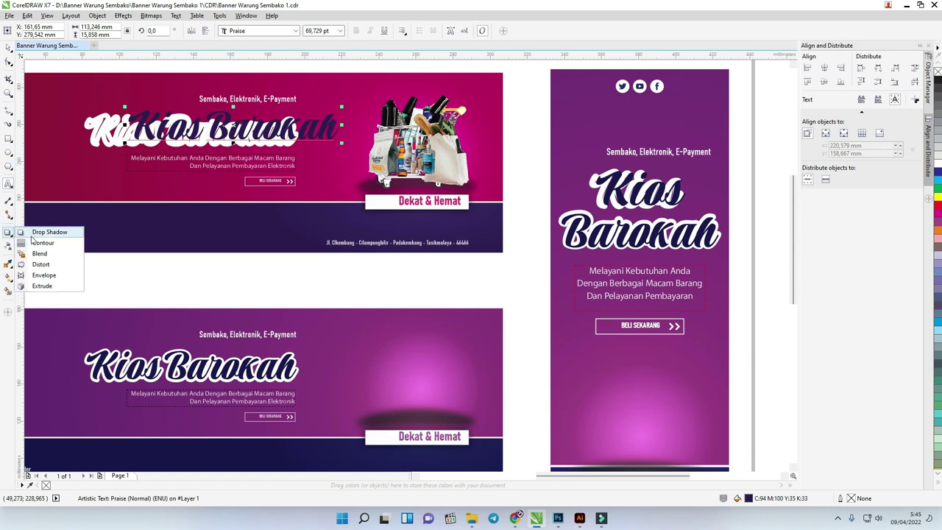
left_click(42, 243)
scroll(189, 129, "up", 3)
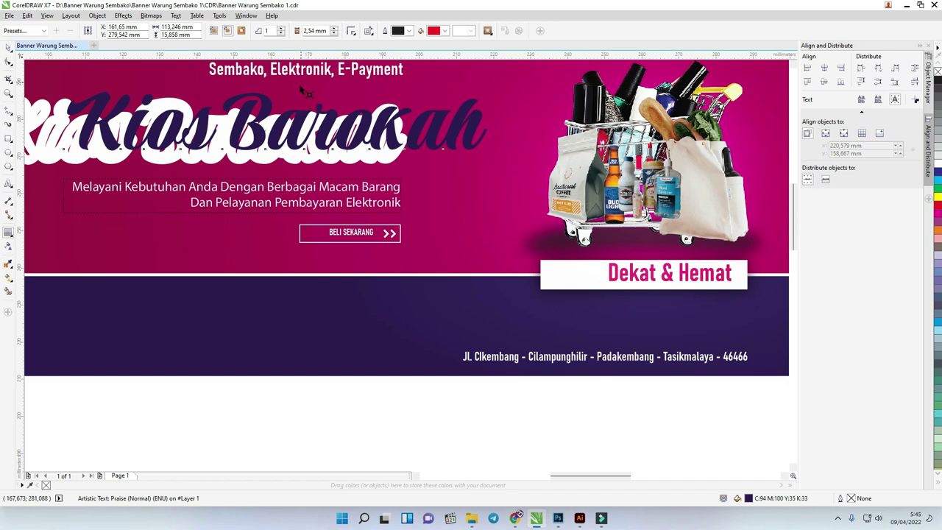
left_click_drag(300, 94, 277, 93)
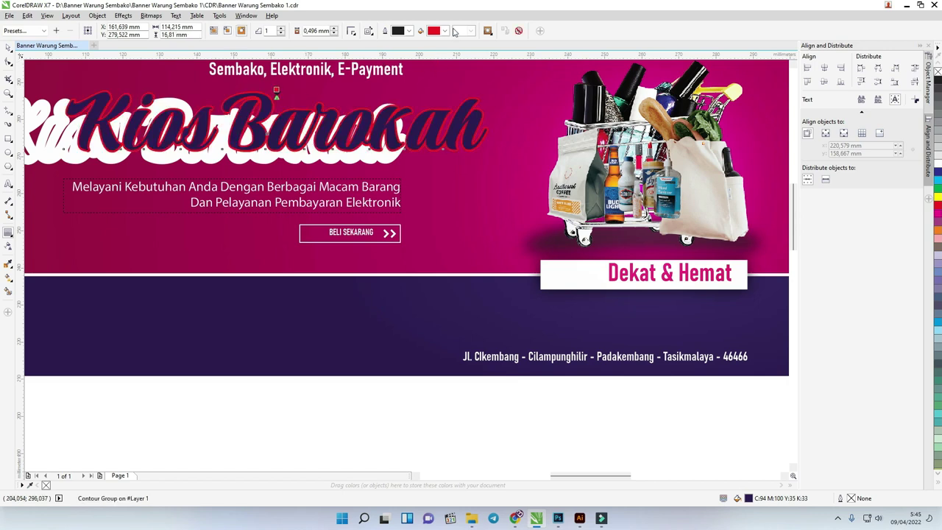
left_click(445, 31)
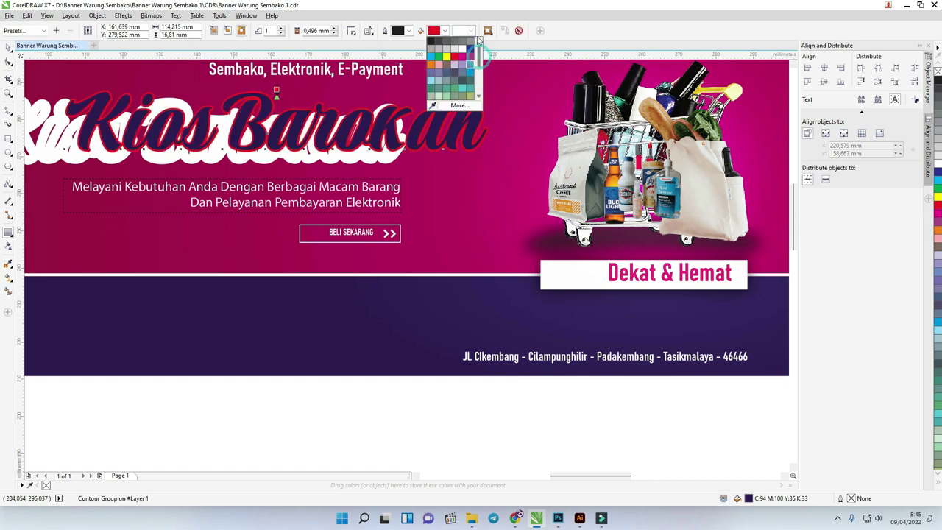
left_click(463, 48)
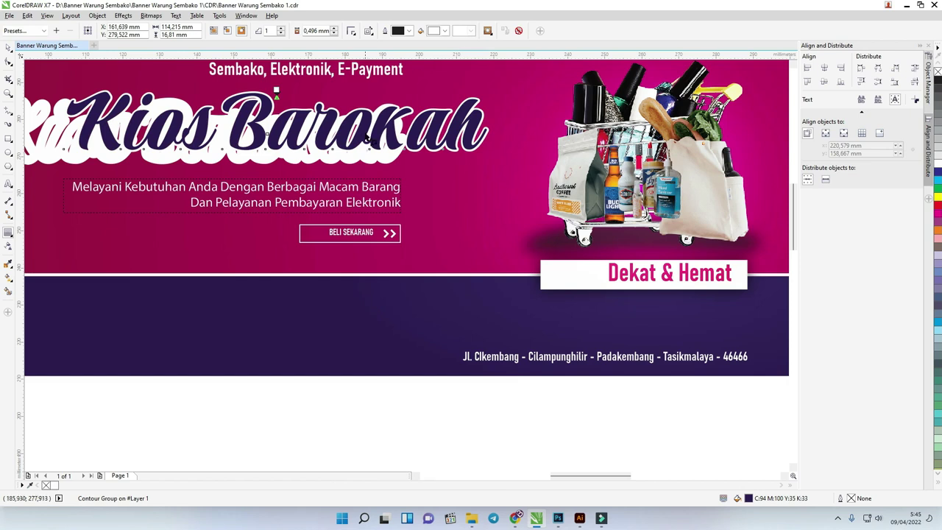
Set the title's contour offset to 0.996 mm and delete the old white backing text behind it.
double_click(321, 30)
type("0,996")
key("Return")
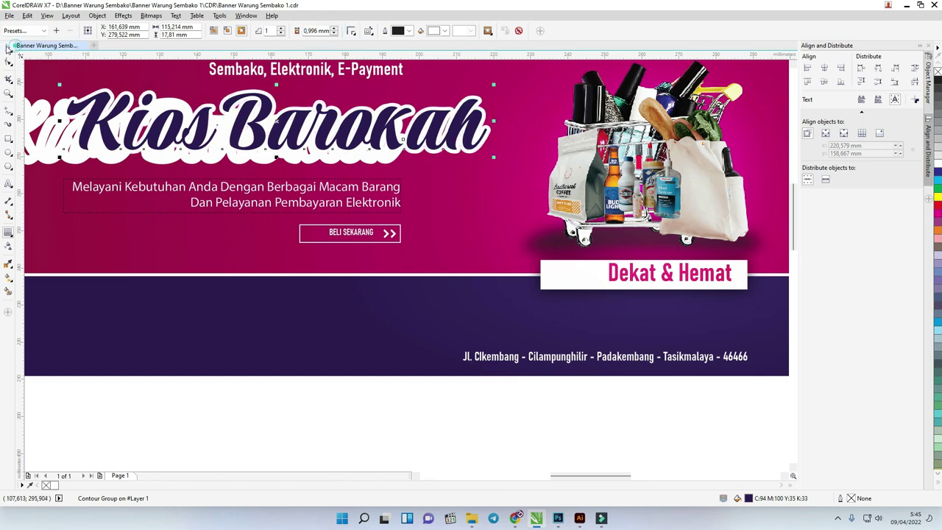
left_click(8, 46)
left_click(288, 159)
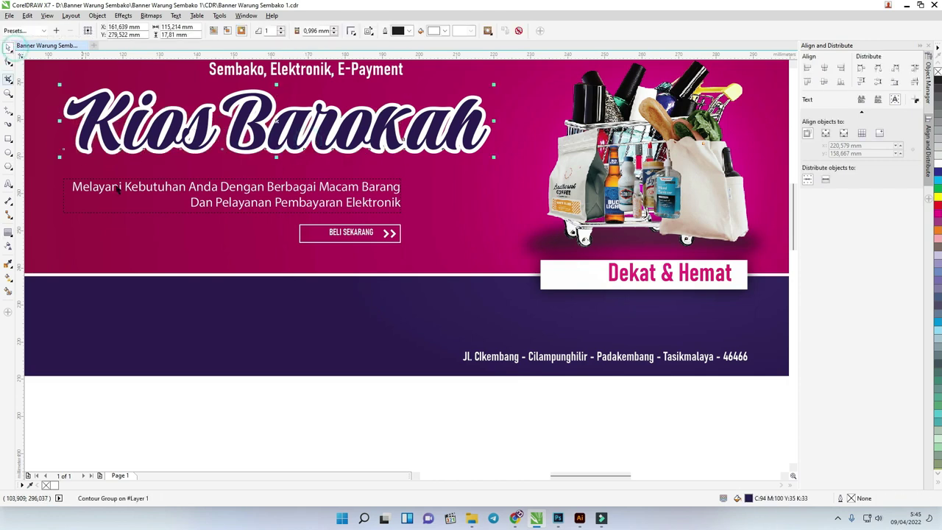
Replace "Barokah" with "Kang Ade" in the red banner's title.
double_click(152, 131)
left_click_drag(151, 129, 204, 185)
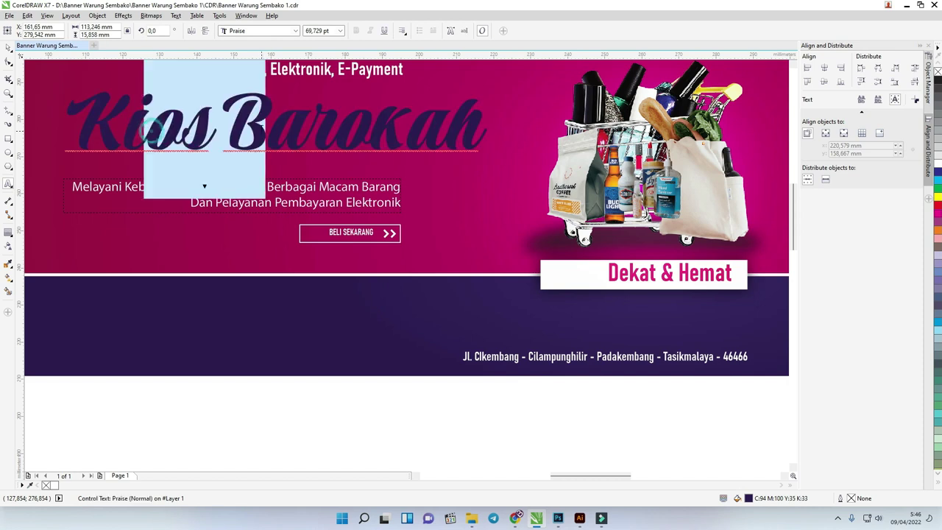
double_click(349, 185)
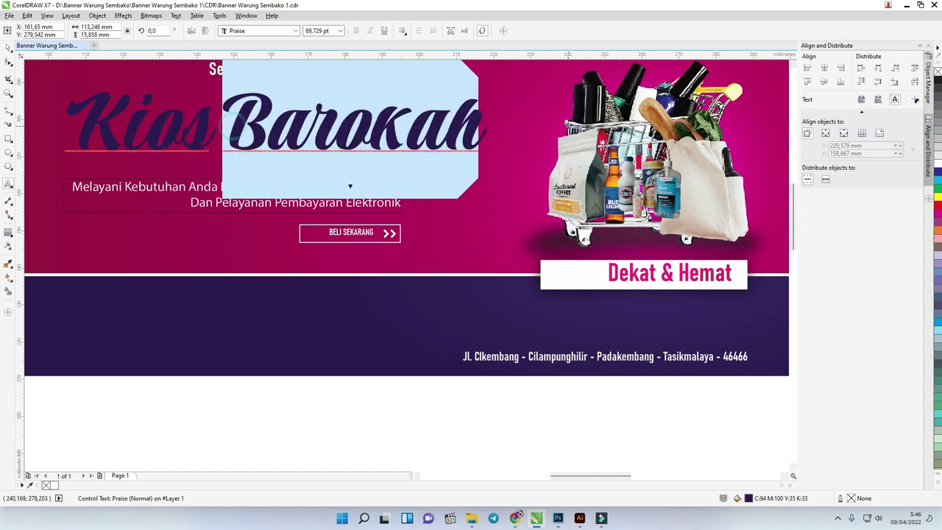
type("Kang Ade")
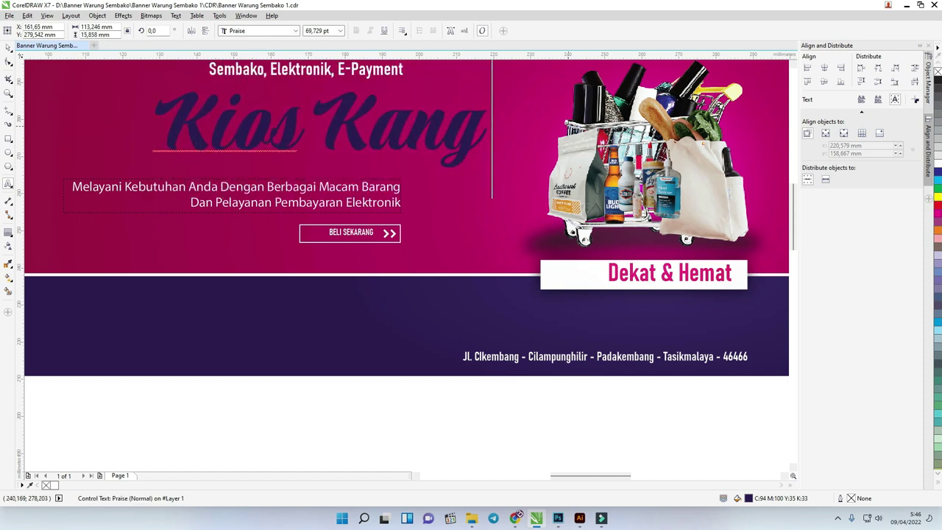
left_click(8, 46)
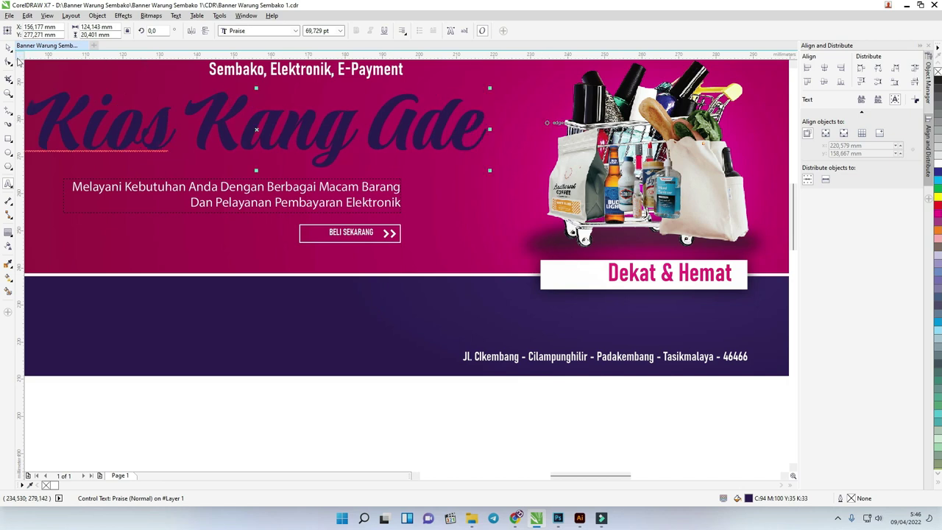
Shift the edited title left so it sits above the description text on the red banner.
scroll(339, 261, "down", 1)
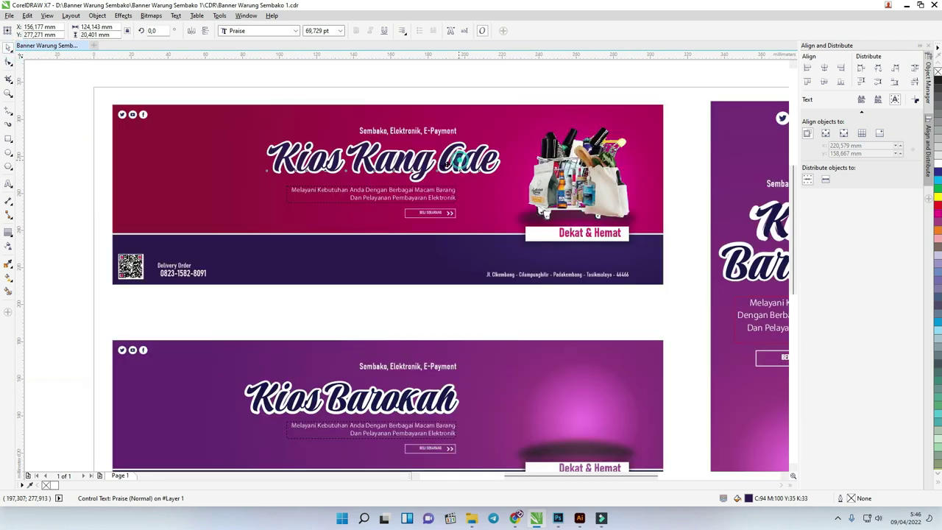
left_click_drag(439, 165, 429, 161)
left_click(442, 91)
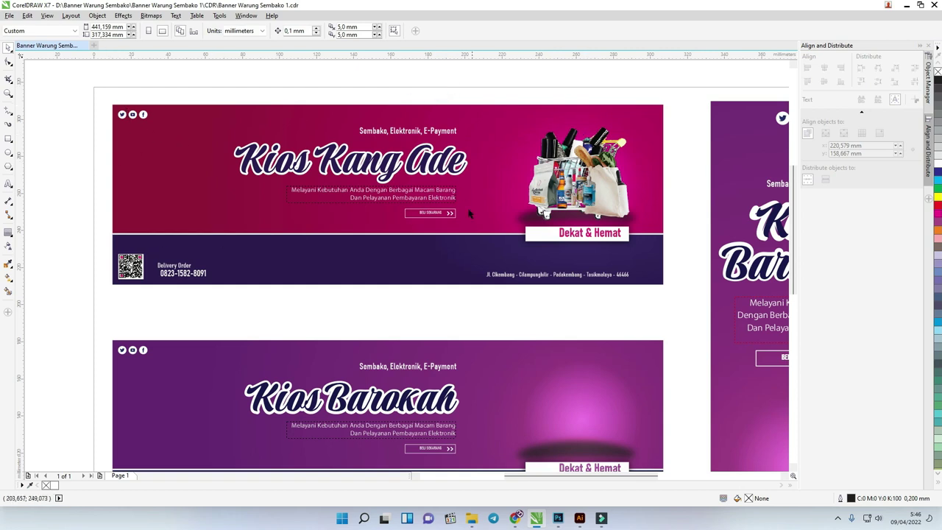
scroll(348, 190, "down", 1)
scroll(474, 151, "up", 1)
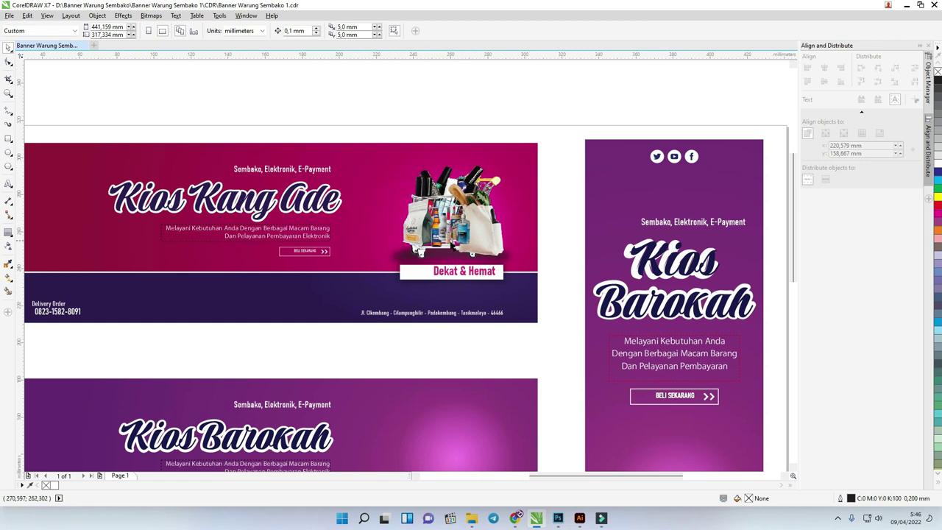
scroll(440, 244, "down", 1)
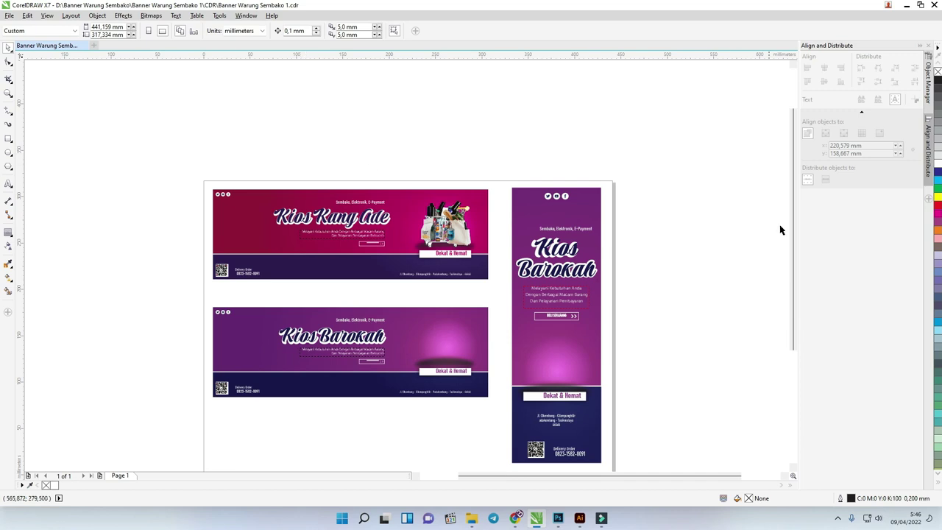
mouse_move(795, 235)
left_mouse_down()
mouse_move(795, 311)
mouse_move(793, 198)
left_mouse_up()
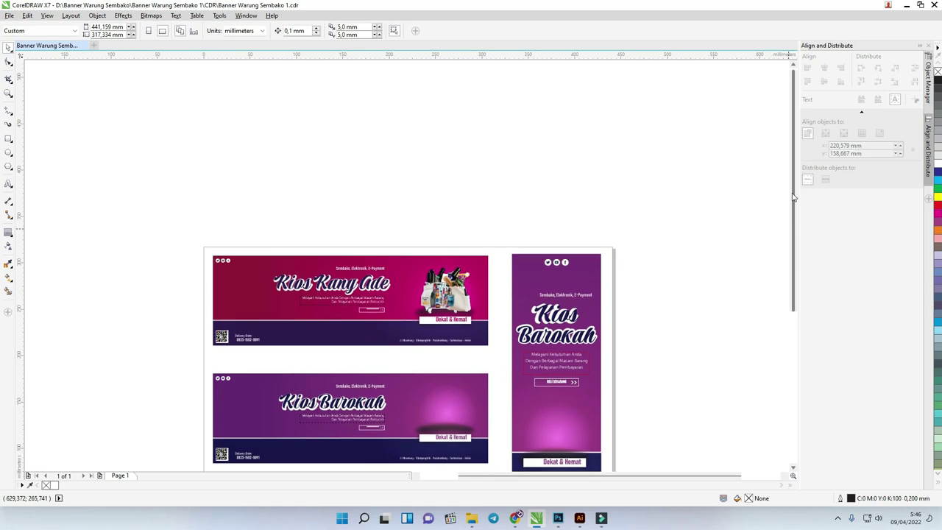